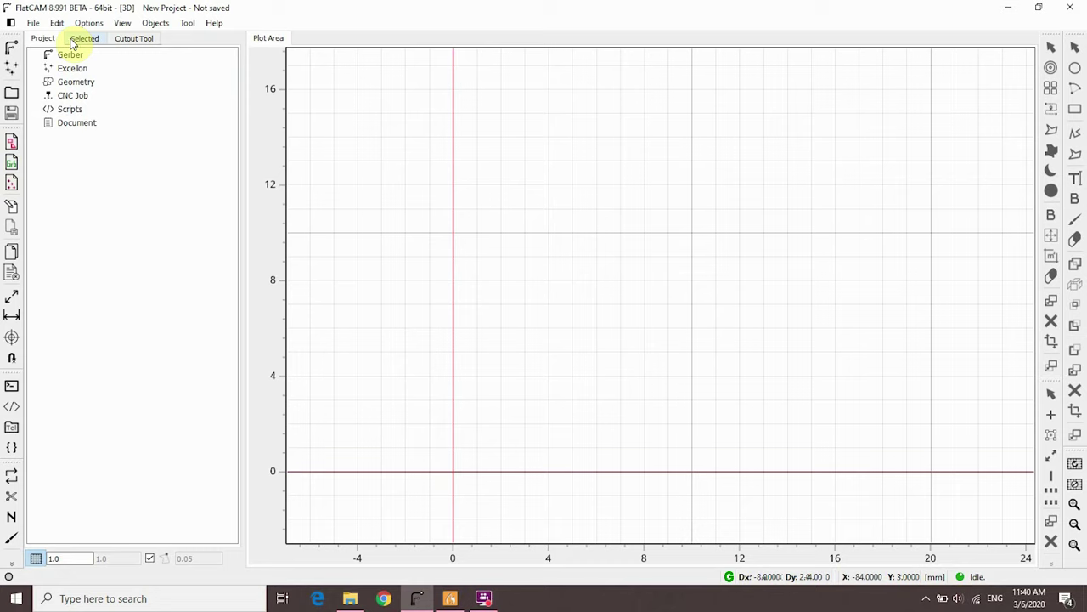
# - Try the interface layout options in Preferences, then close them discarding the changes
pyautogui.click(58, 25)
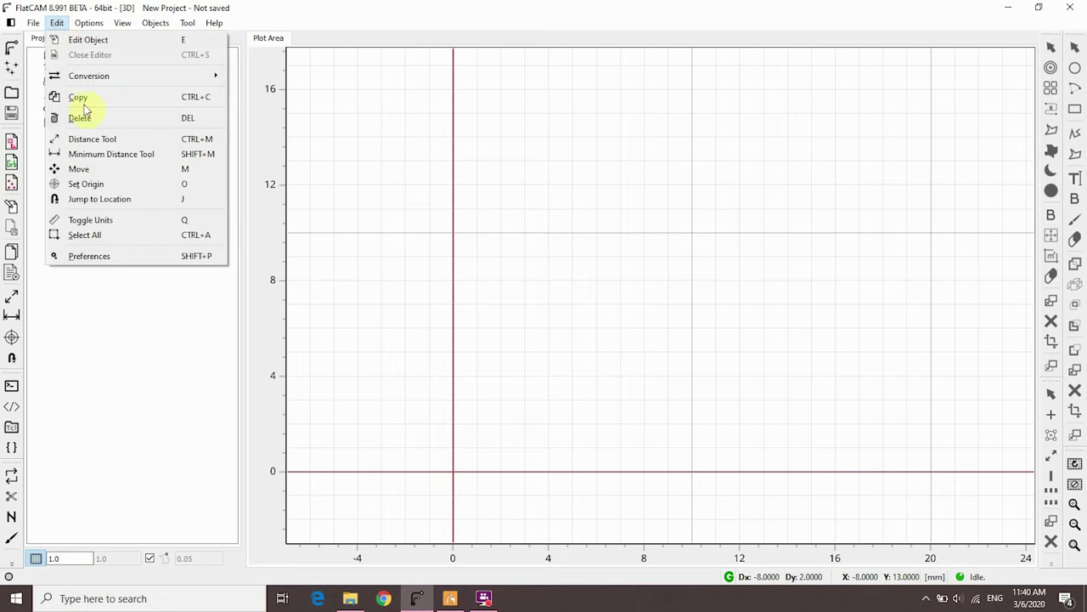
pyautogui.click(102, 257)
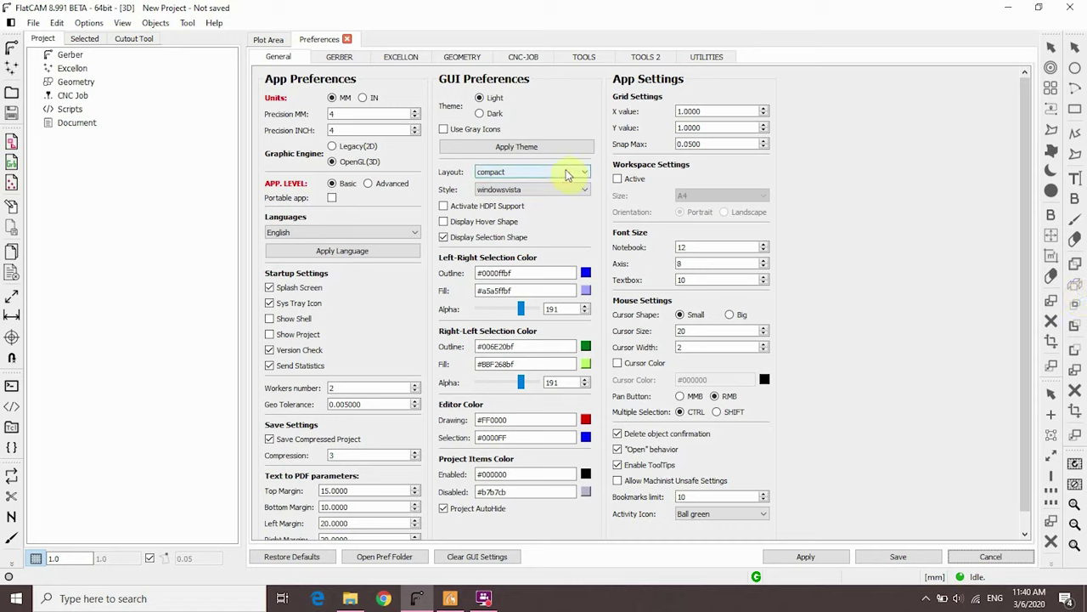
pyautogui.click(553, 175)
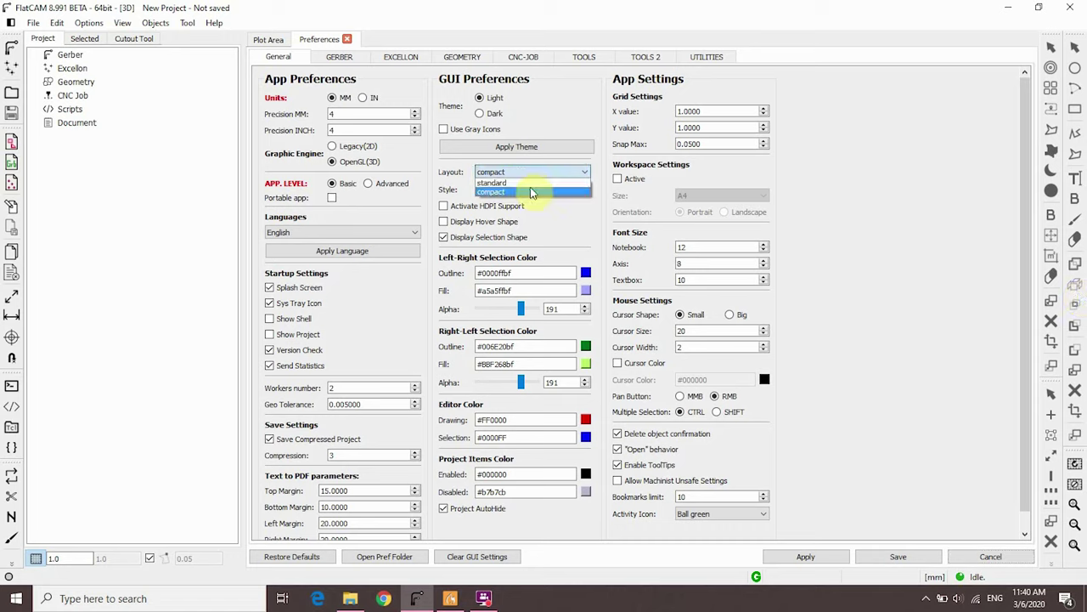
pyautogui.click(528, 185)
pyautogui.click(502, 217)
pyautogui.click(490, 241)
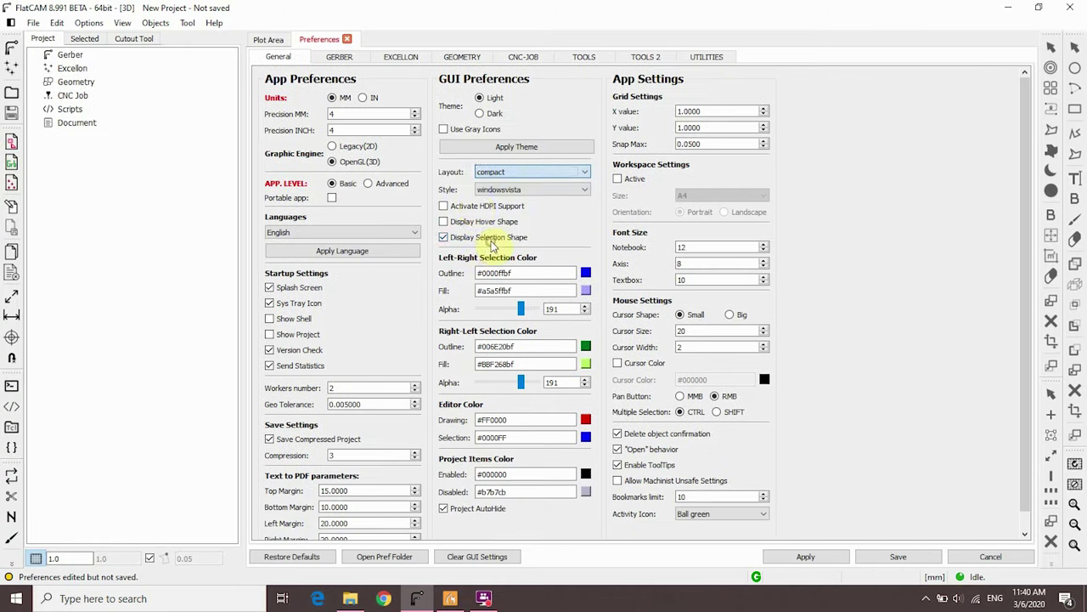
pyautogui.click(348, 40)
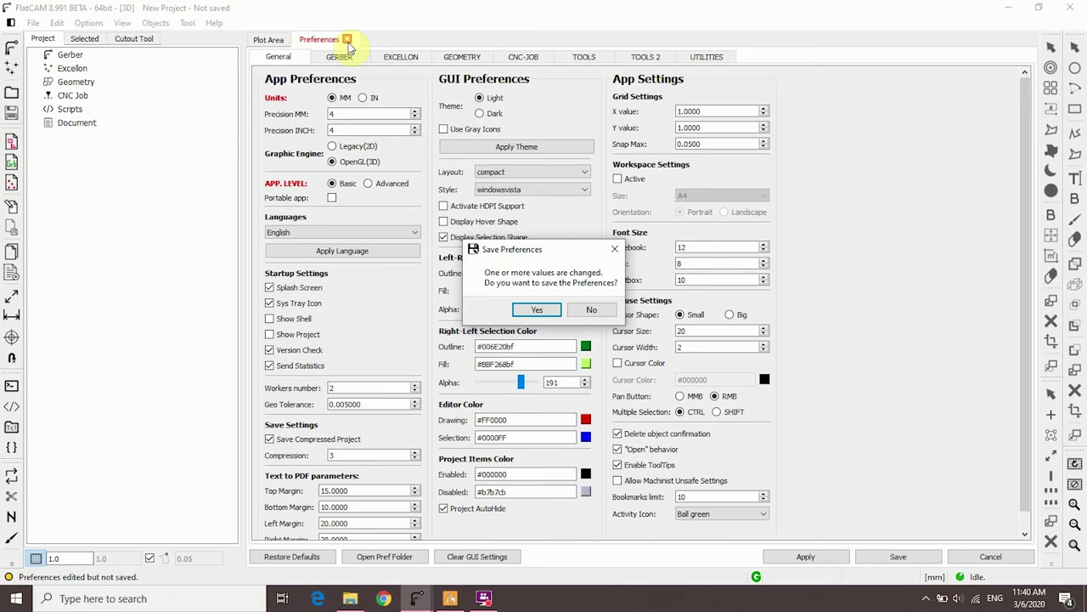
pyautogui.click(591, 311)
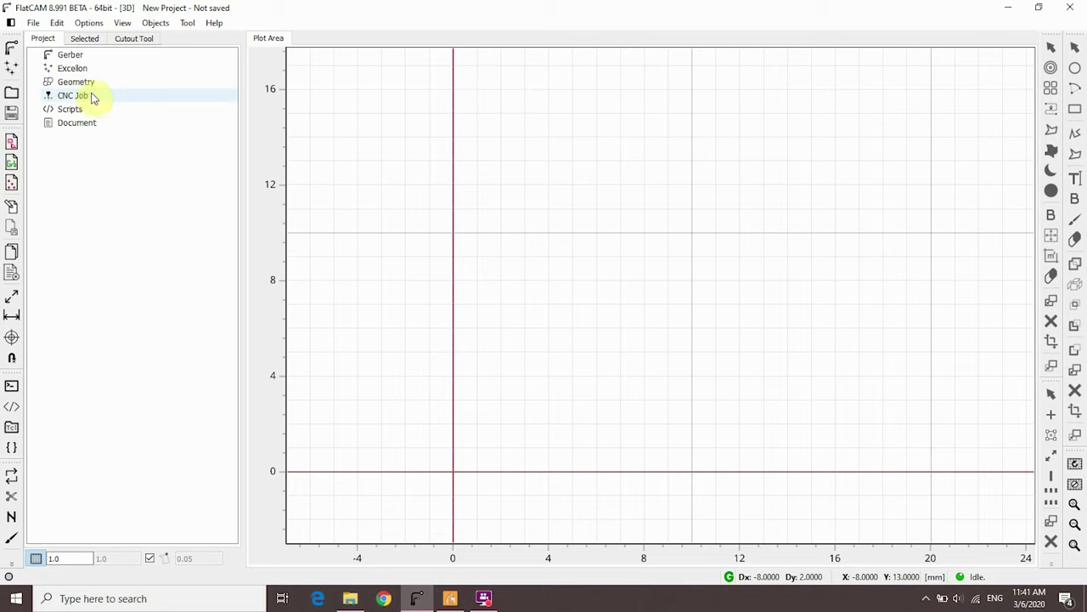
# - Open the Gerber file Gerber_TopLayer.GTL
pyautogui.click(33, 23)
pyautogui.click(56, 68)
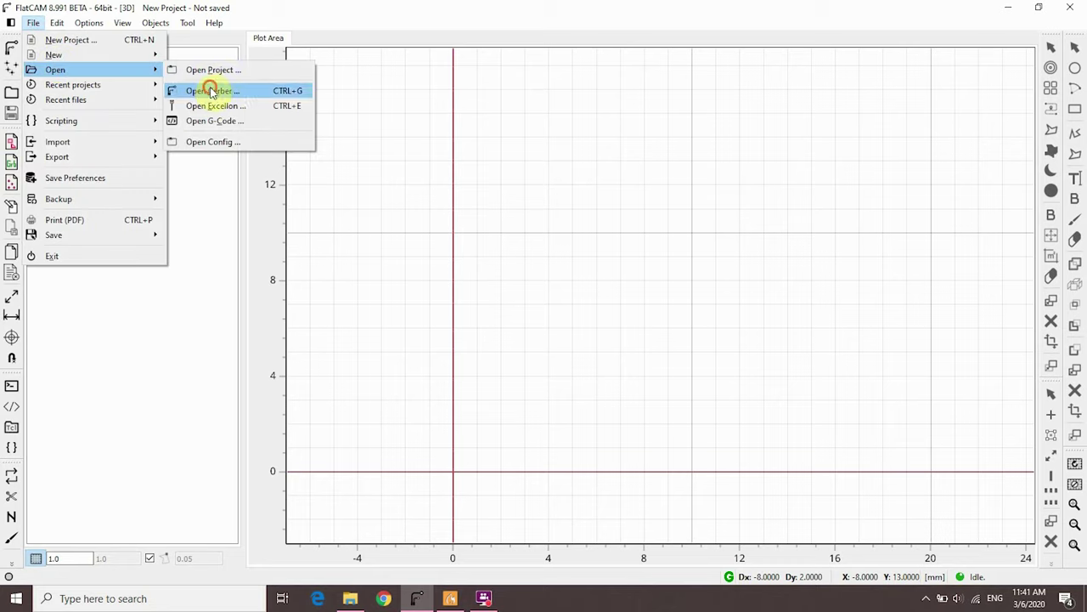
pyautogui.click(210, 91)
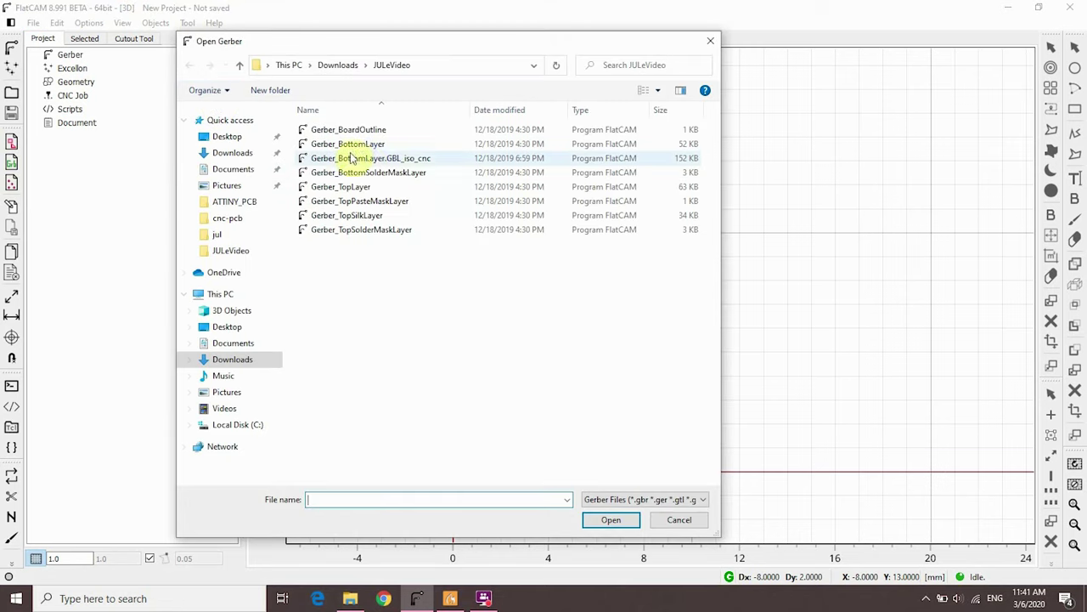
pyautogui.doubleClick(358, 186)
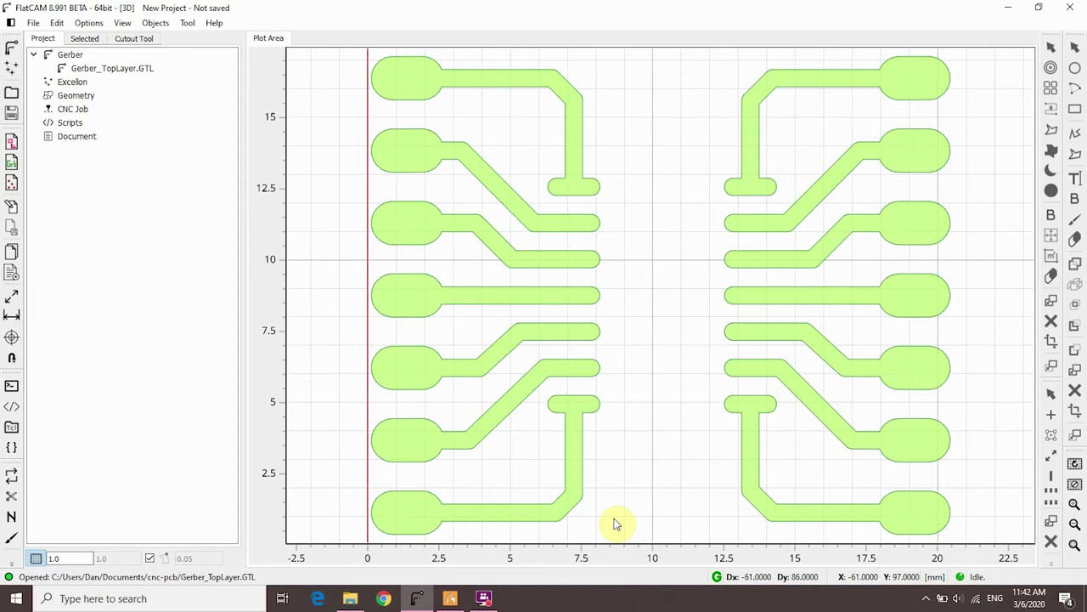
# - Move the top-layer board so its bottom-left pad sits at the origin
pyautogui.scroll(-2, 643, 359)
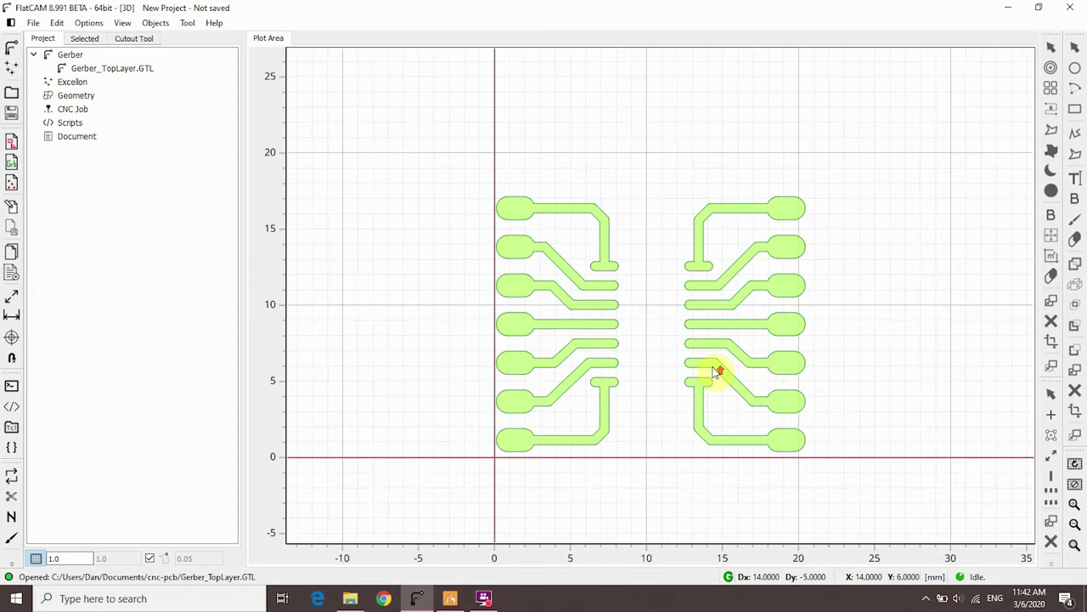
pyautogui.scroll(1, 712, 376)
pyautogui.scroll(-1, 712, 376)
pyautogui.moveTo(711, 372); pyautogui.dragTo(616, 377, button='middle')
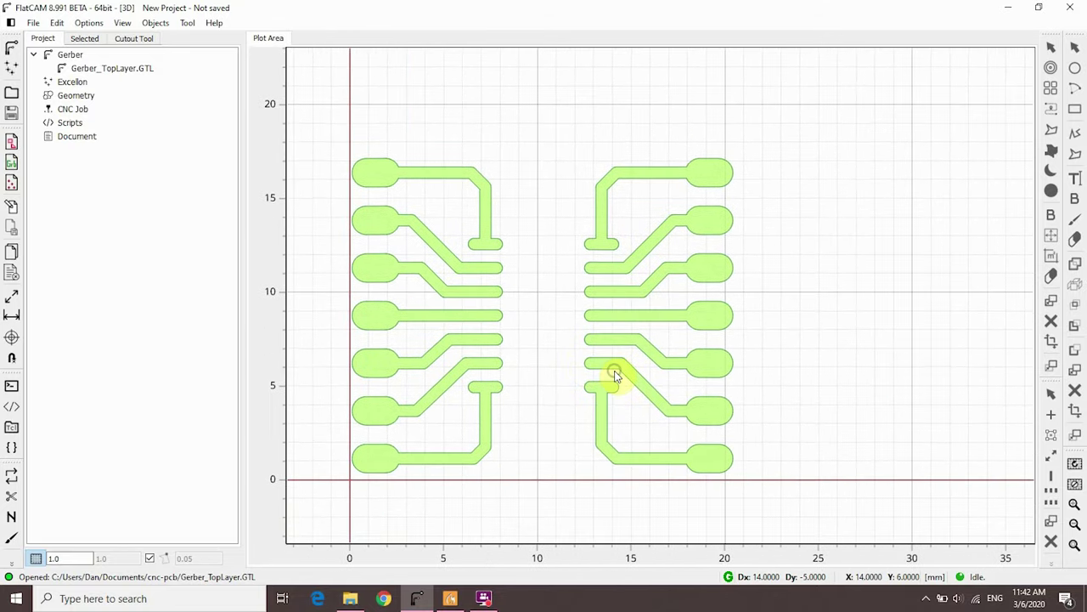
pyautogui.click(484, 393)
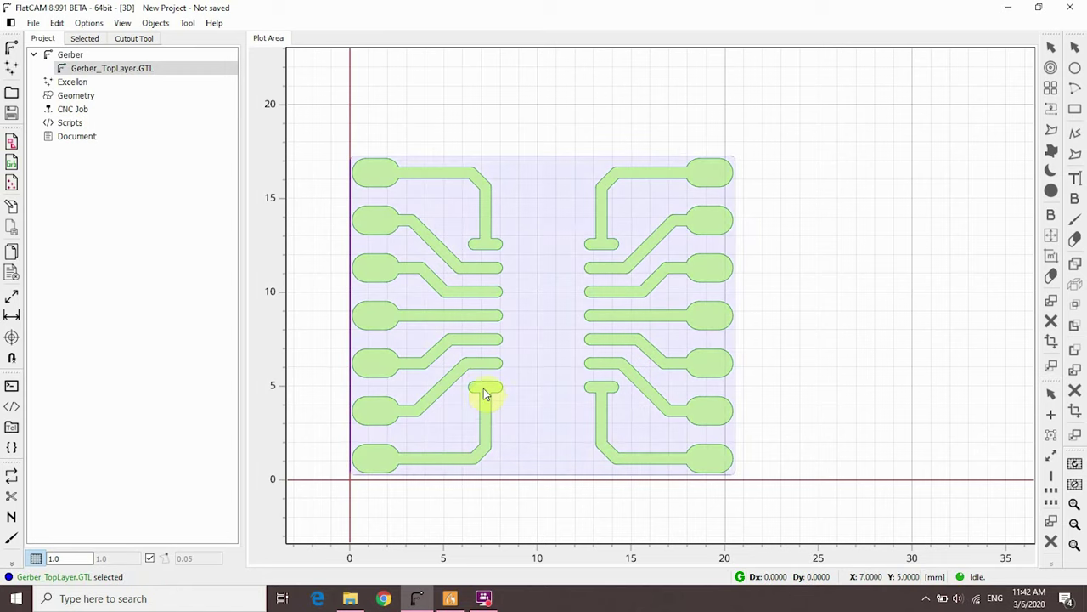
pyautogui.rightClick(484, 390)
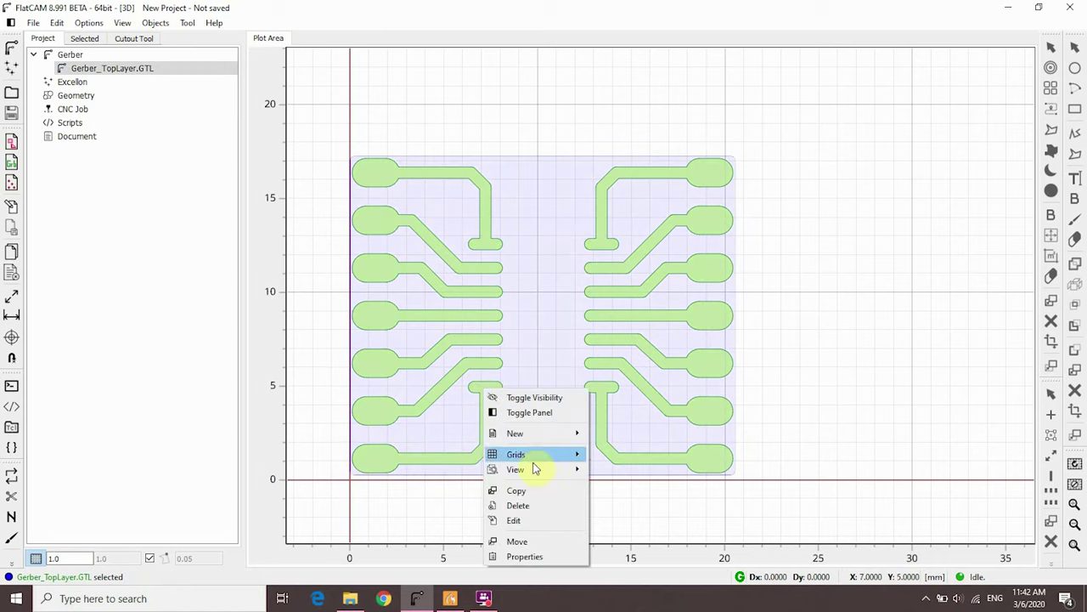
pyautogui.click(535, 543)
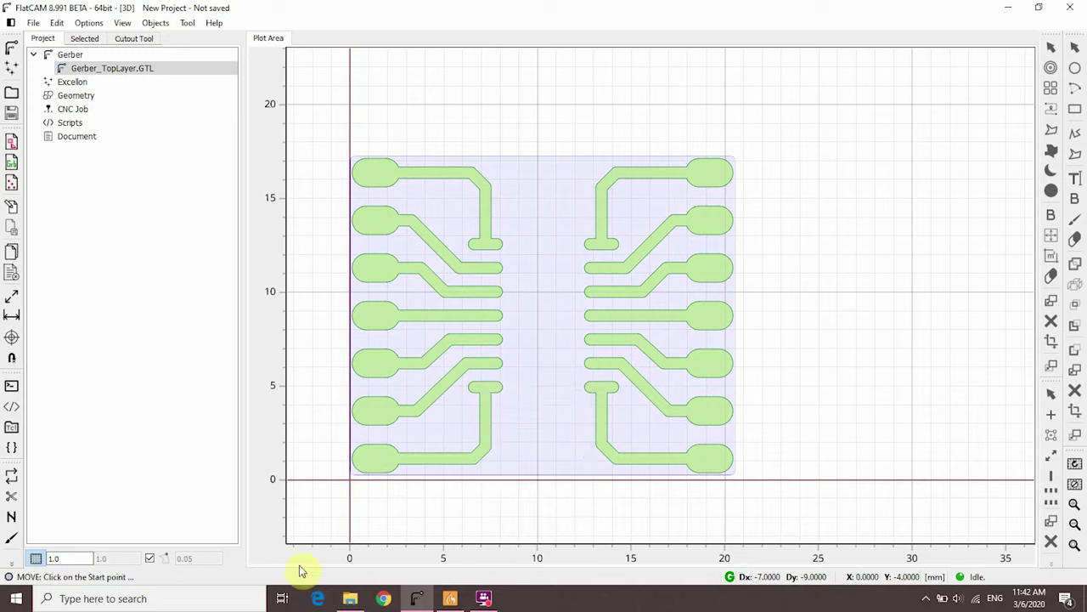
pyautogui.click(371, 465)
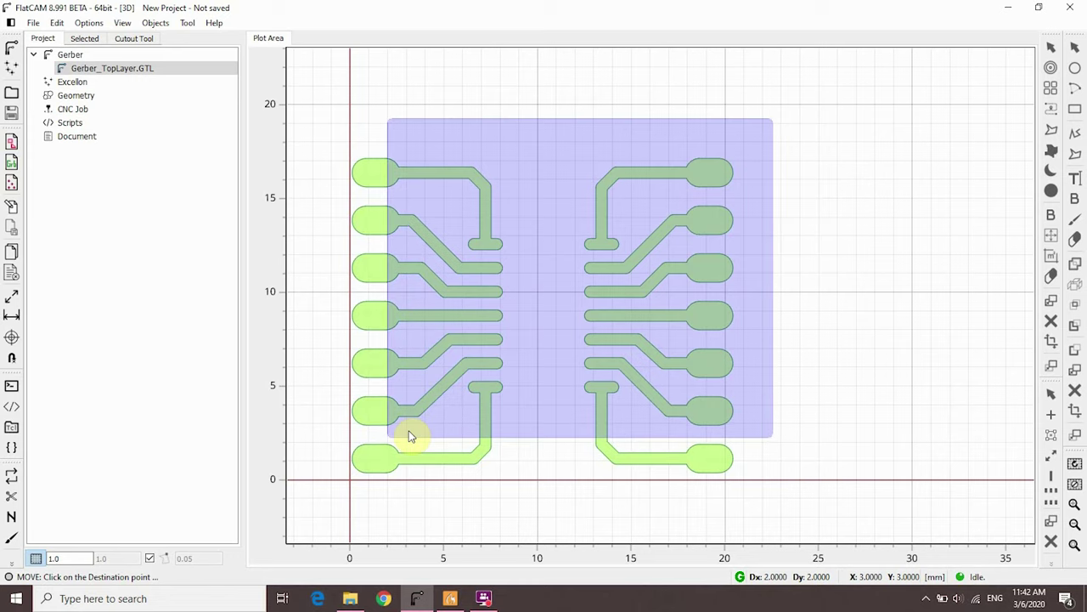
pyautogui.click(368, 469)
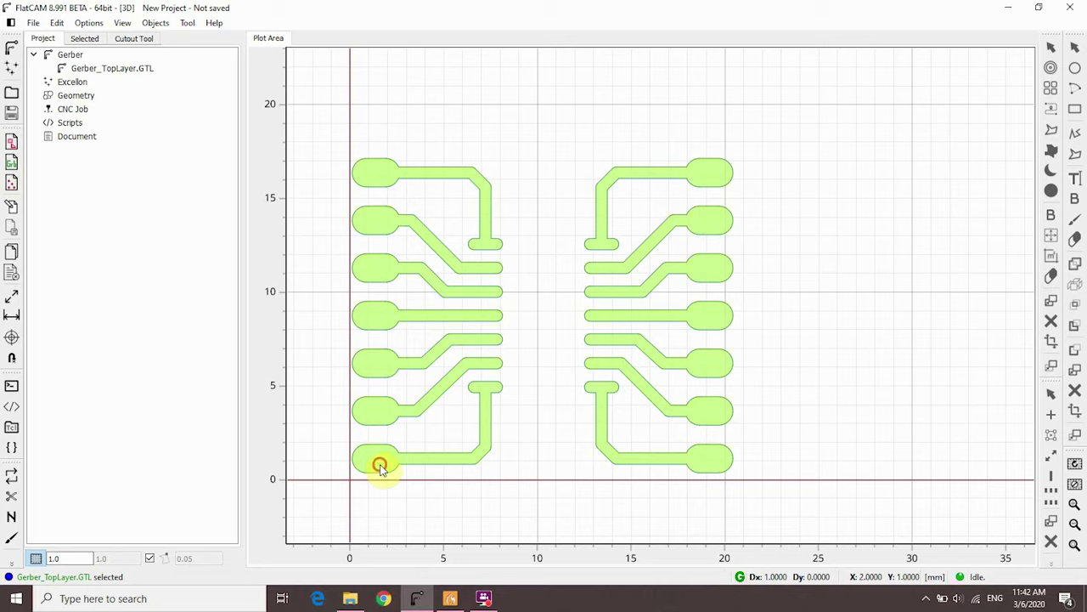
pyautogui.click(382, 464)
pyautogui.rightClick(382, 464)
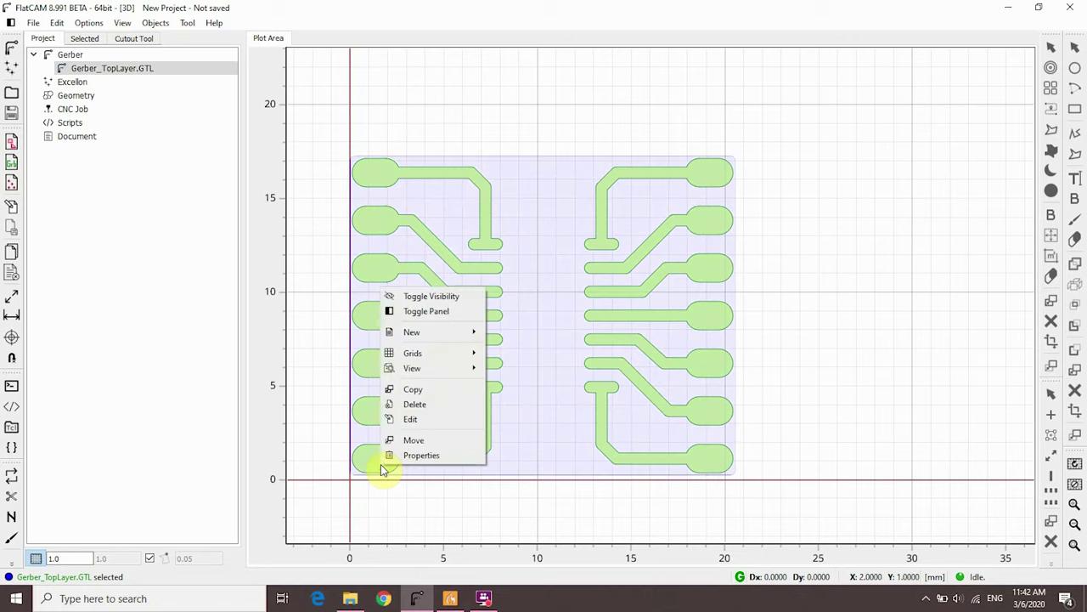
pyautogui.click(425, 419)
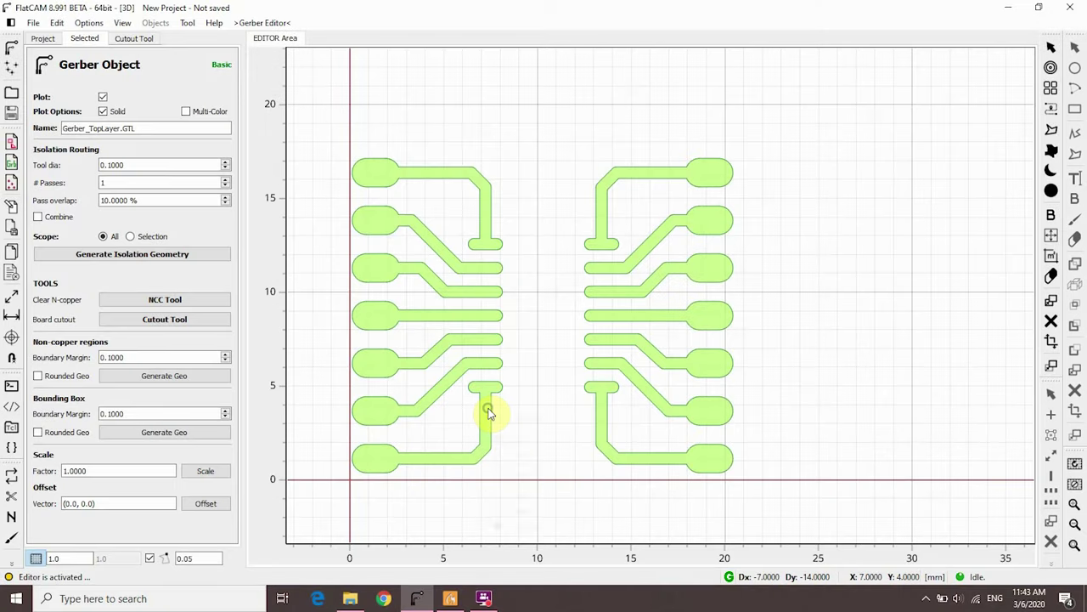
pyautogui.rightClick(488, 412)
pyautogui.click(546, 524)
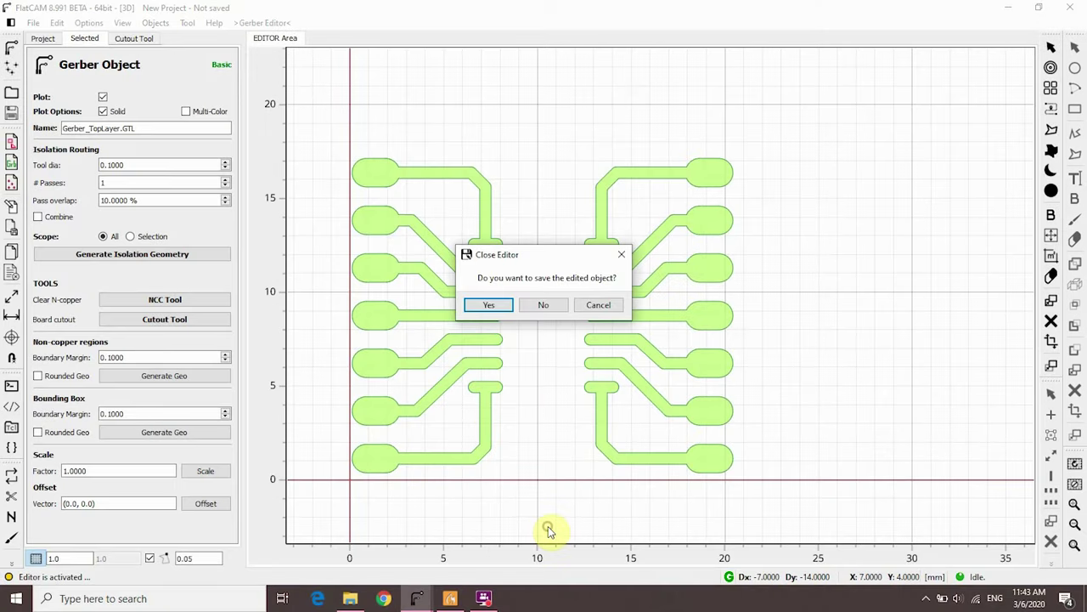
pyautogui.click(543, 304)
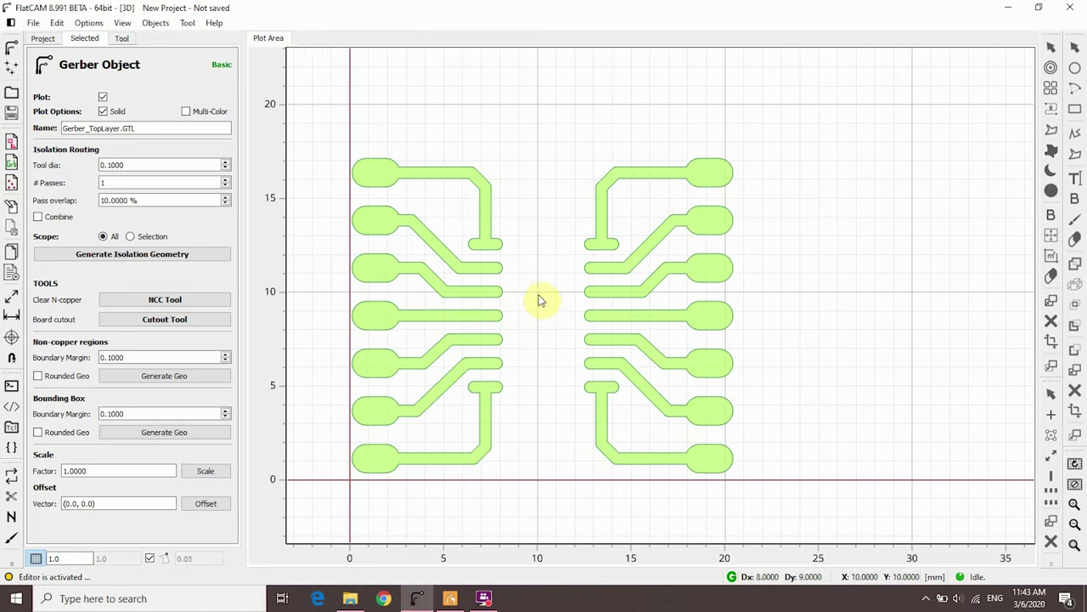
# - Show Gerber_TopLayer.GTL's properties, including isolation routing at 0.1 tool diameter, 1 pass, 10% overlap
pyautogui.click(42, 39)
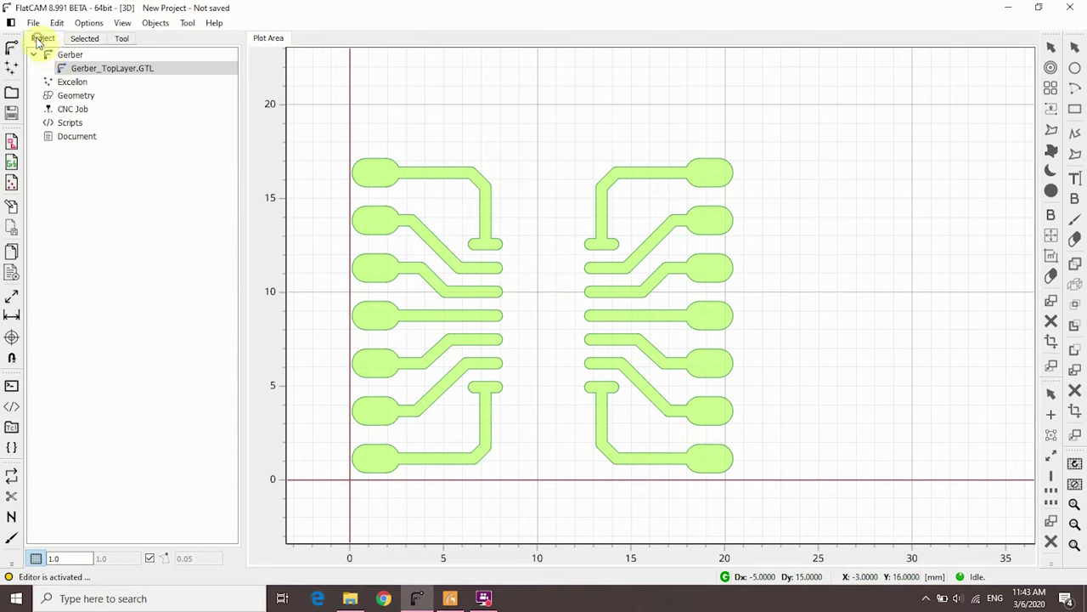
pyautogui.click(84, 39)
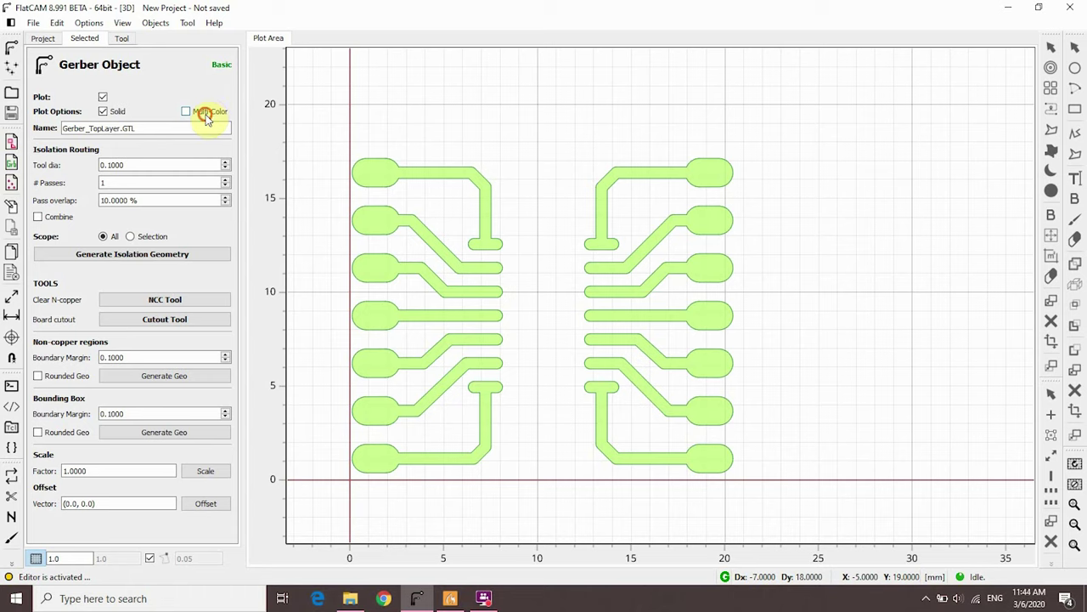
pyautogui.click(205, 116)
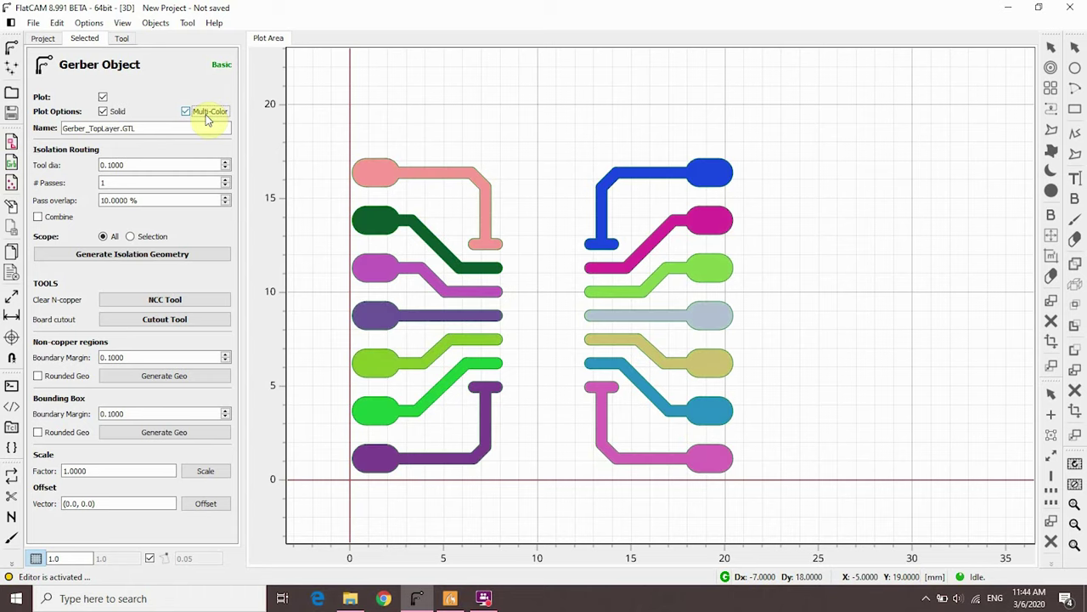
pyautogui.click(206, 115)
pyautogui.click(206, 115)
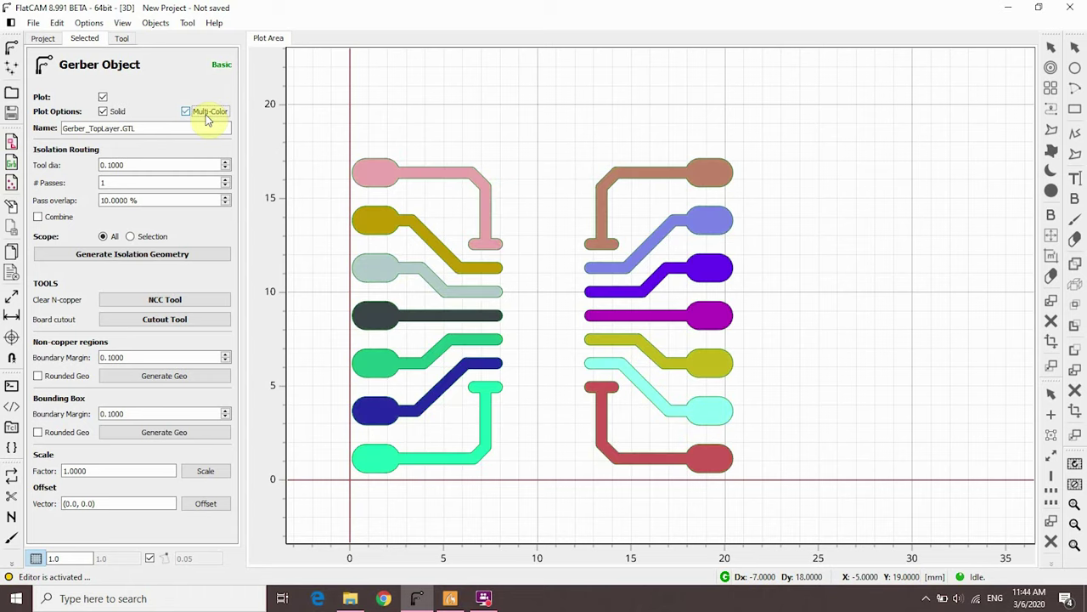
pyautogui.click(207, 119)
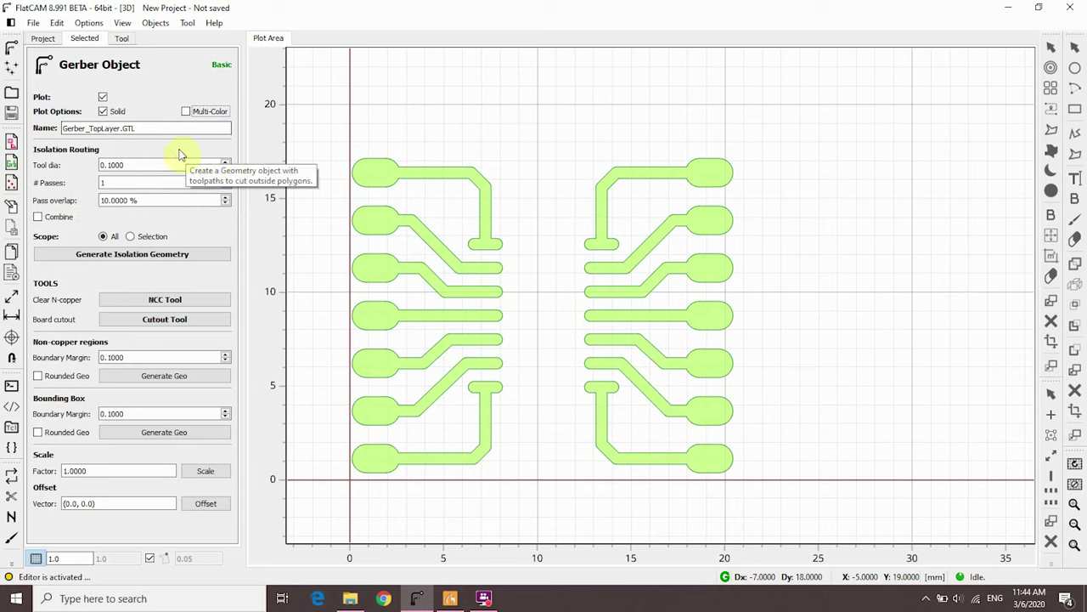
pyautogui.click(140, 164)
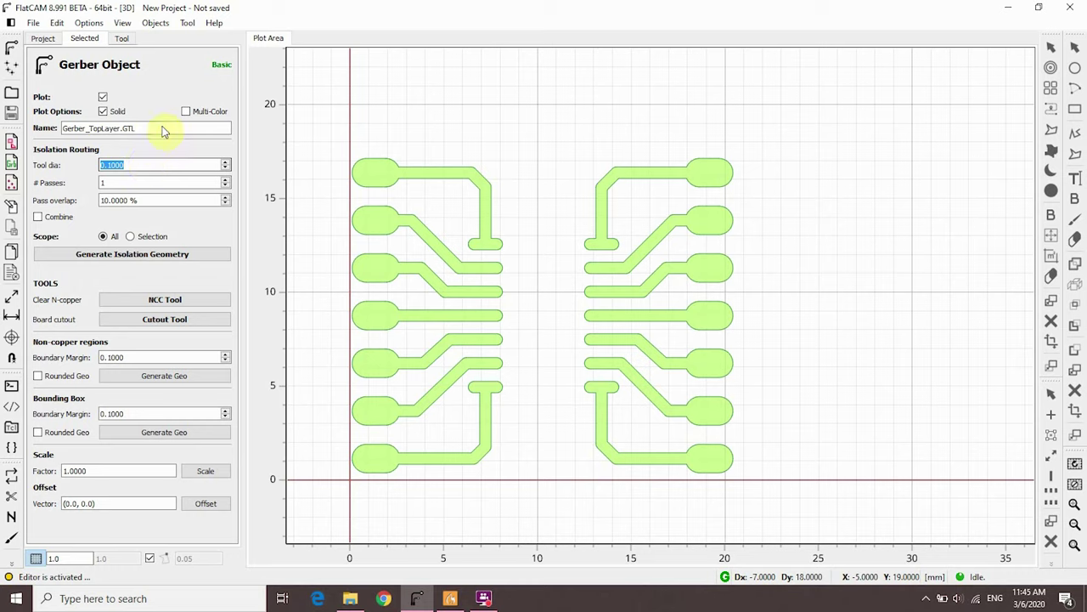
# - In the V-Shape calculator, set Cut Z to 0.1 and copy the resulting 0.2536 tool diameter
pyautogui.click(188, 26)
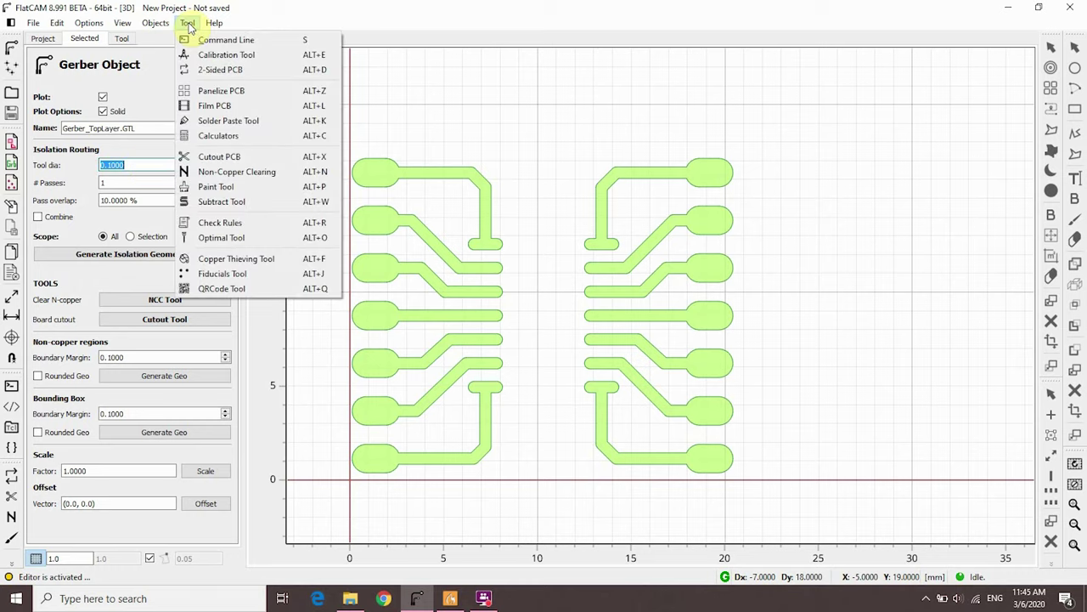
pyautogui.click(219, 137)
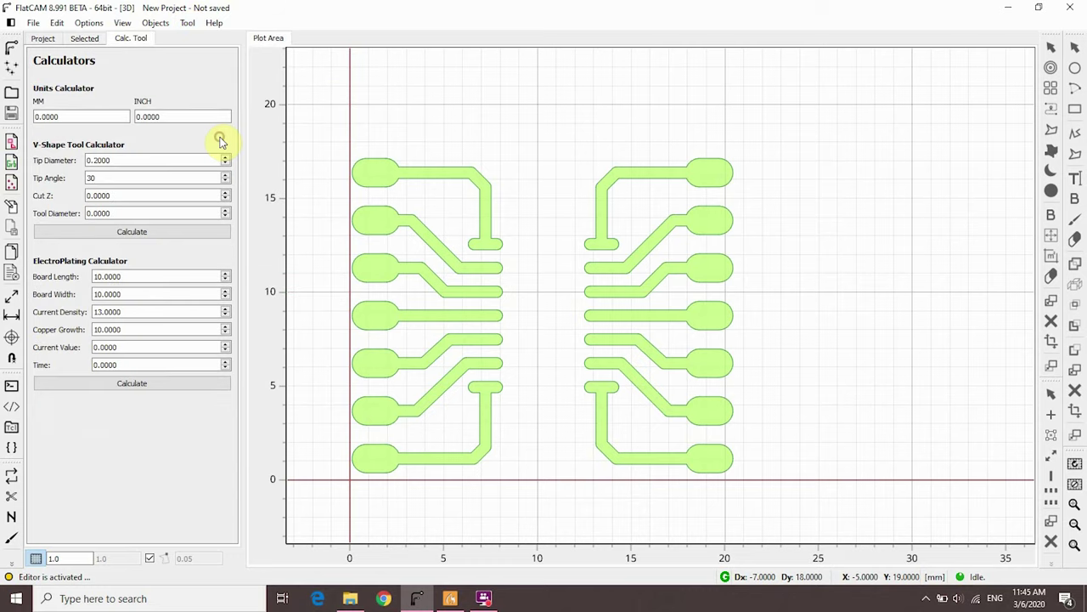
pyautogui.click(136, 160)
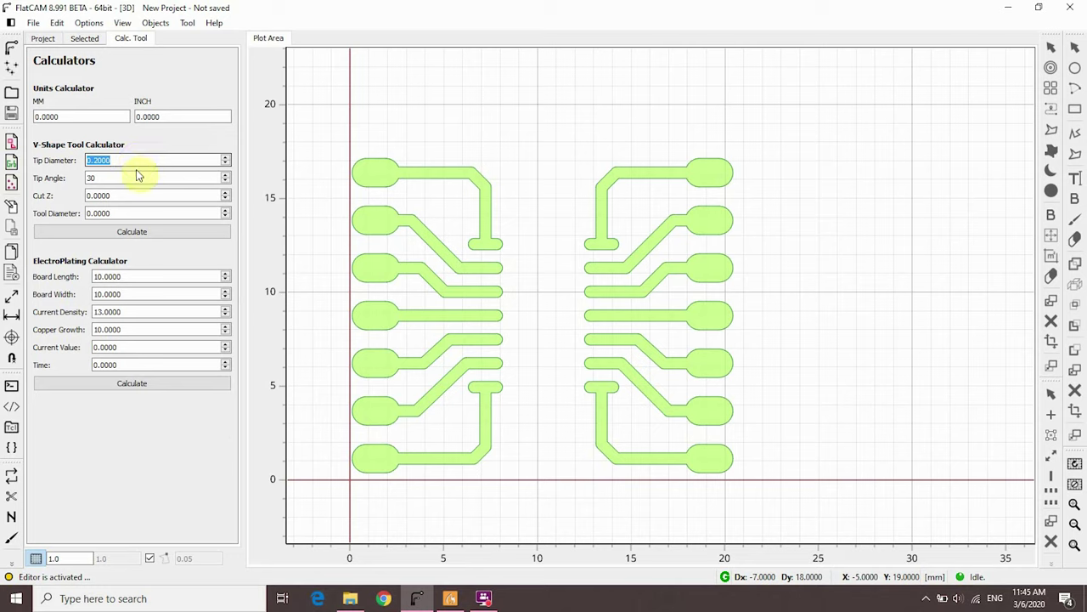
pyautogui.click(134, 177)
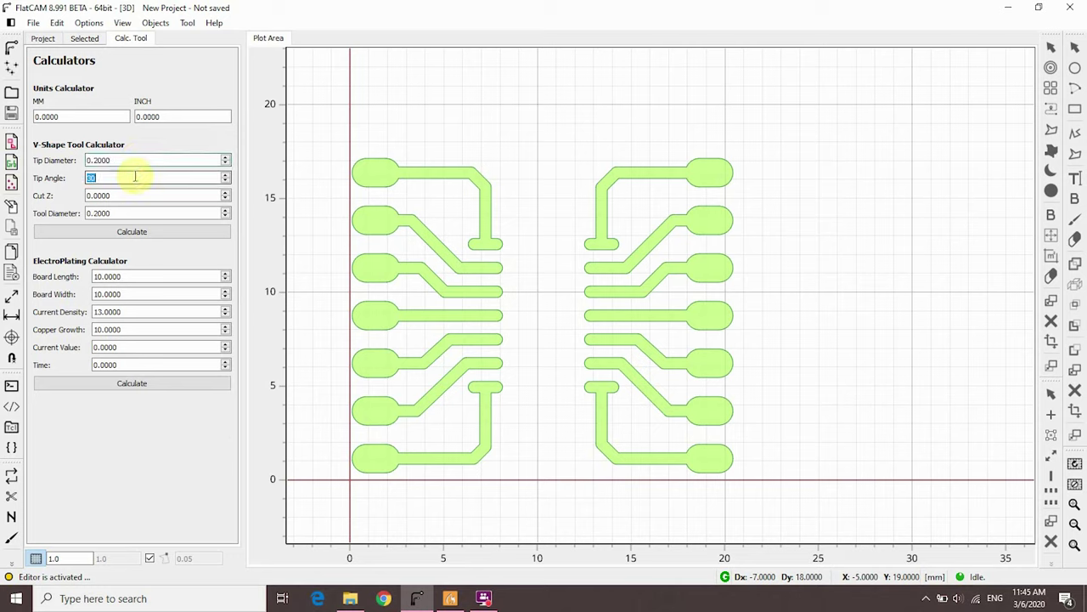
pyautogui.click(133, 194)
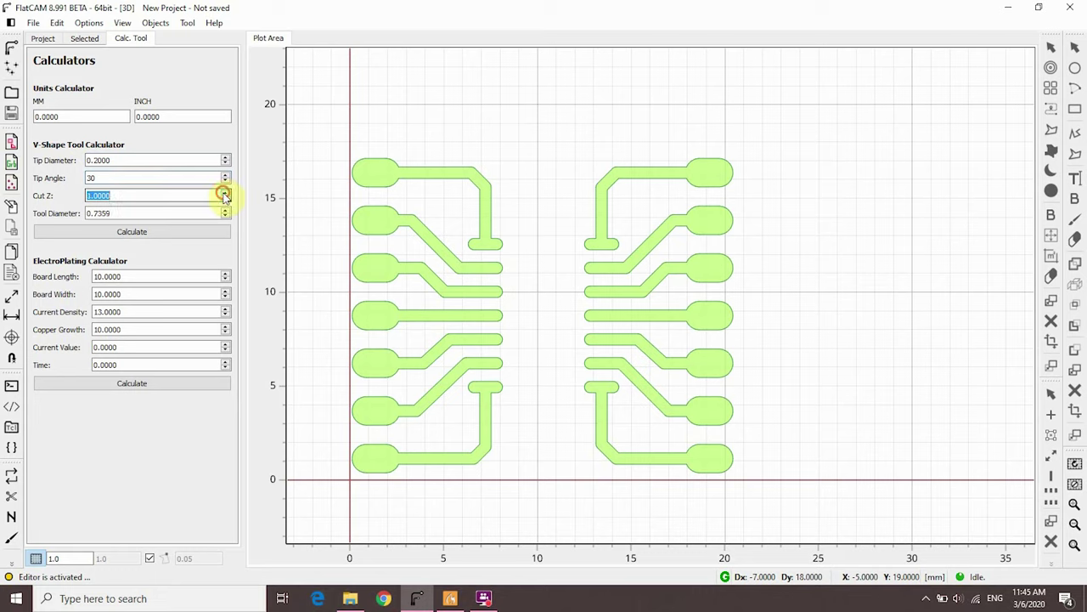
pyautogui.click(96, 195)
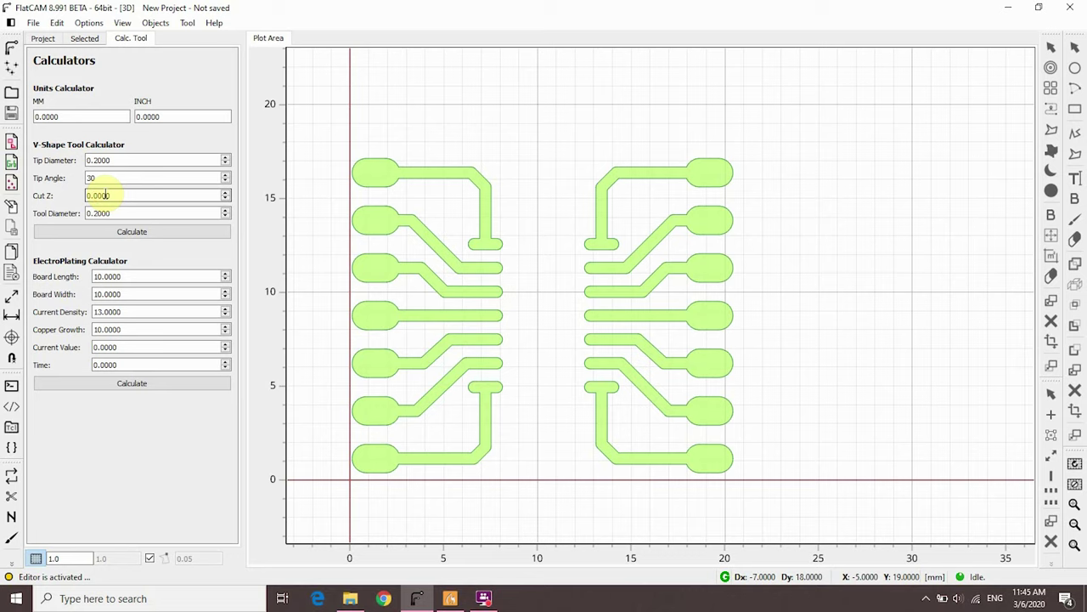
pyautogui.write('1')
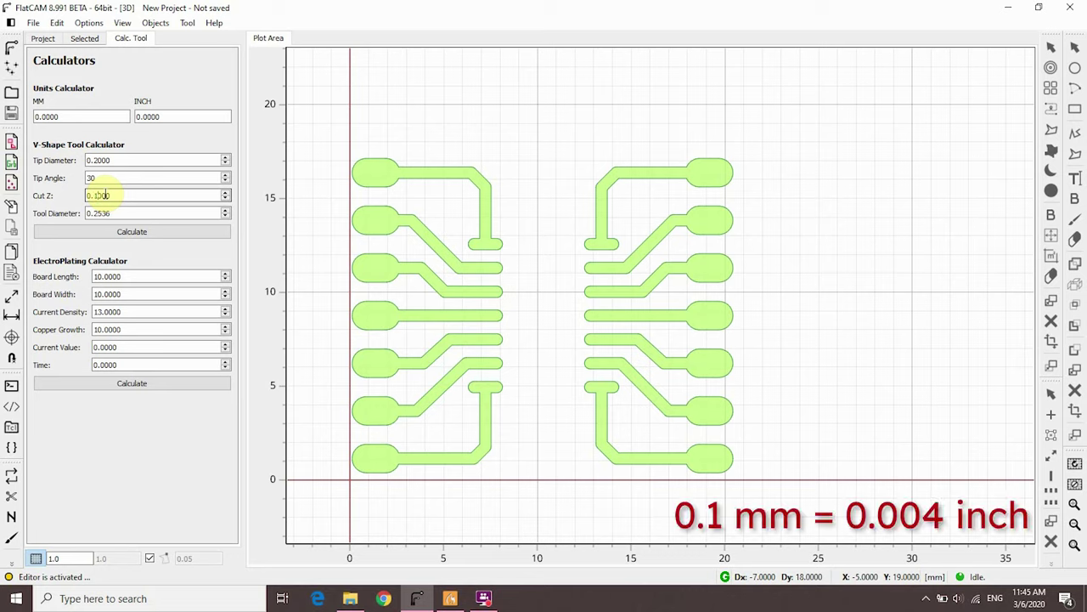
pyautogui.doubleClick(99, 214)
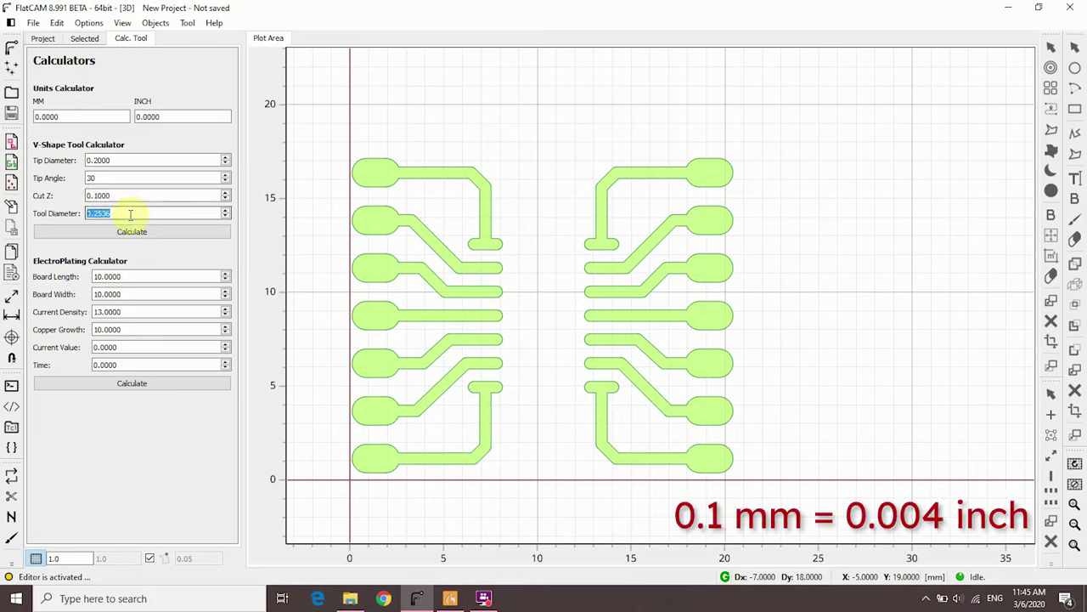
pyautogui.rightClick(105, 213)
pyautogui.click(150, 272)
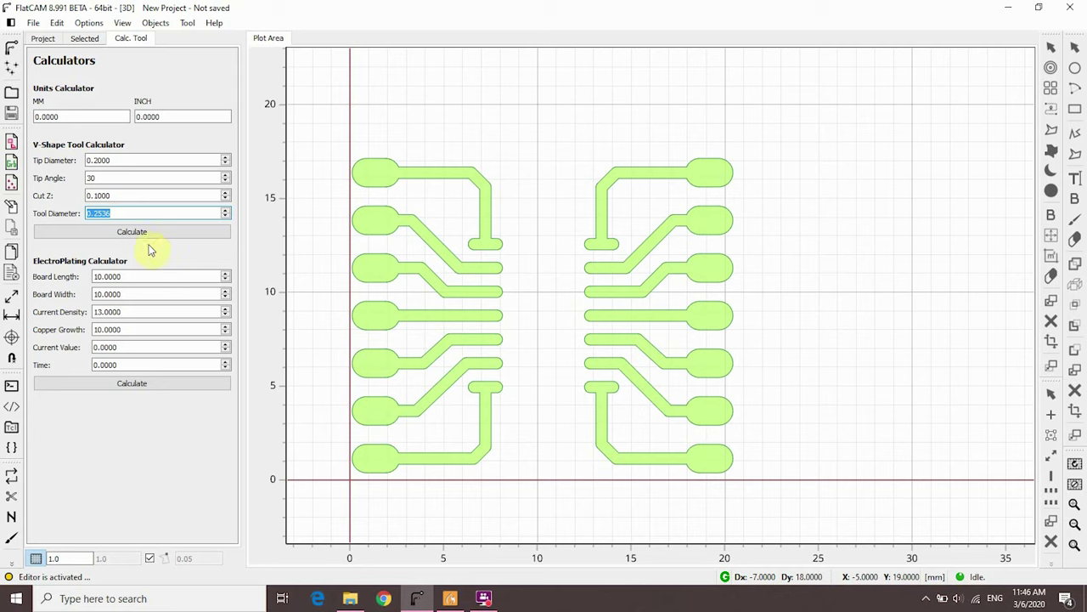
# - Paste 0.2536 into the top-layer Gerber's isolation Tool dia field
pyautogui.rightClick(97, 213)
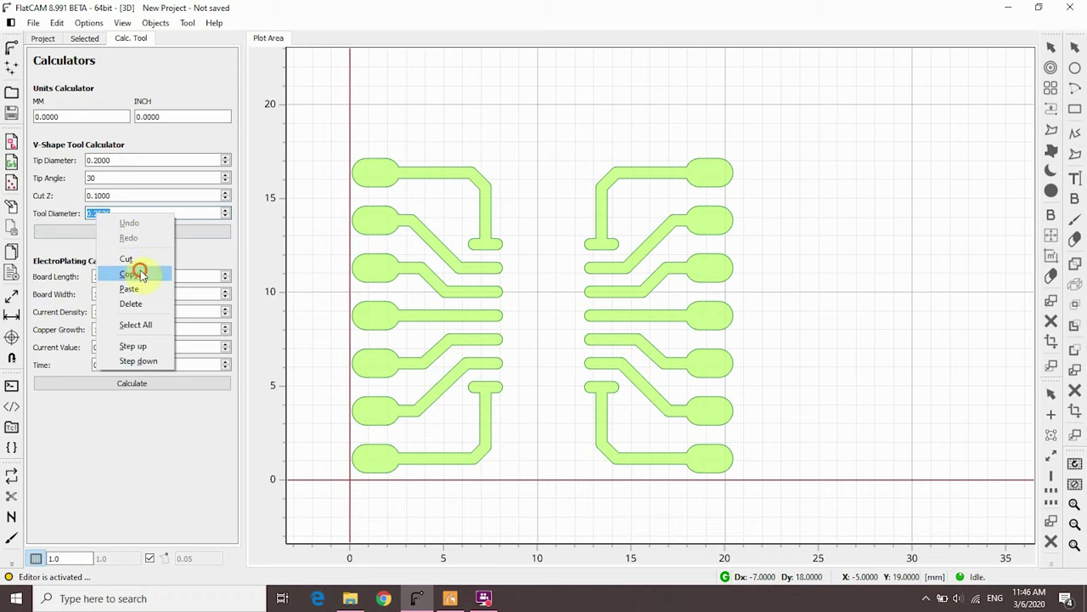
pyautogui.click(136, 275)
pyautogui.click(84, 38)
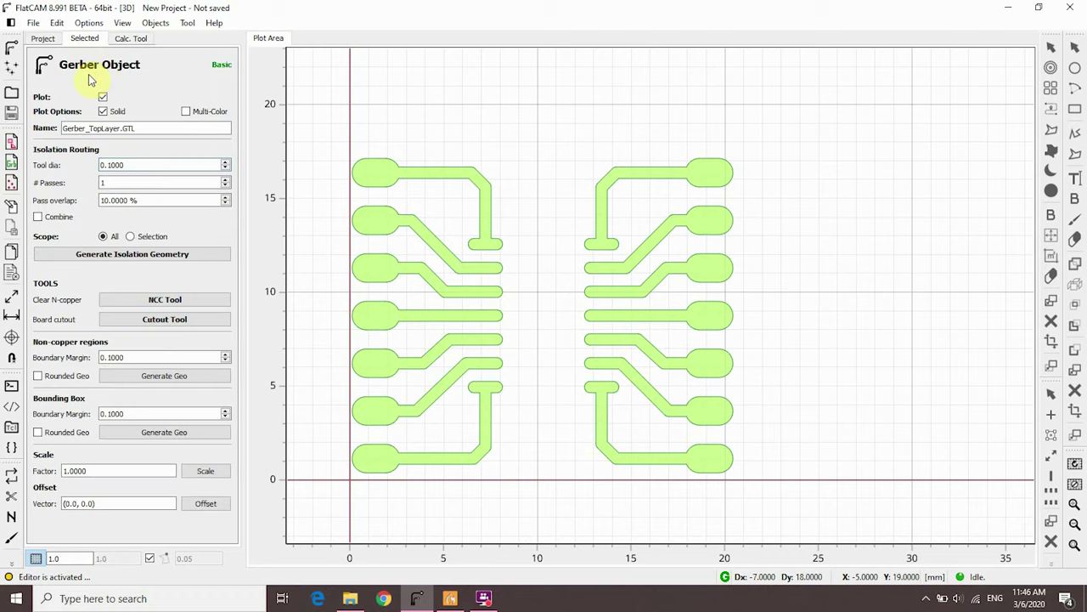
pyautogui.doubleClick(116, 165)
pyautogui.rightClick(119, 166)
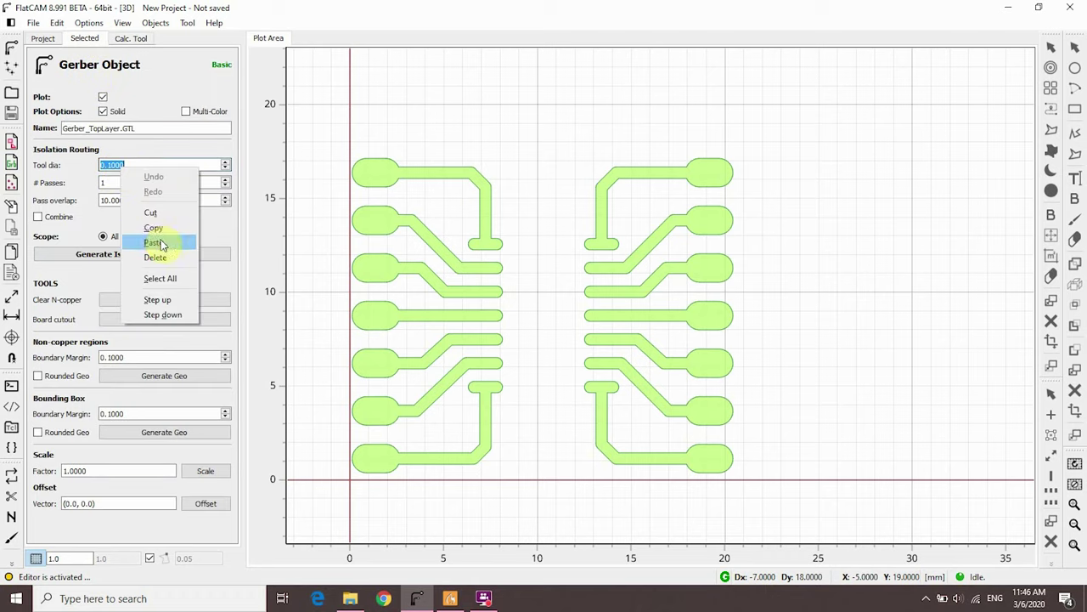
pyautogui.click(153, 242)
pyautogui.click(112, 181)
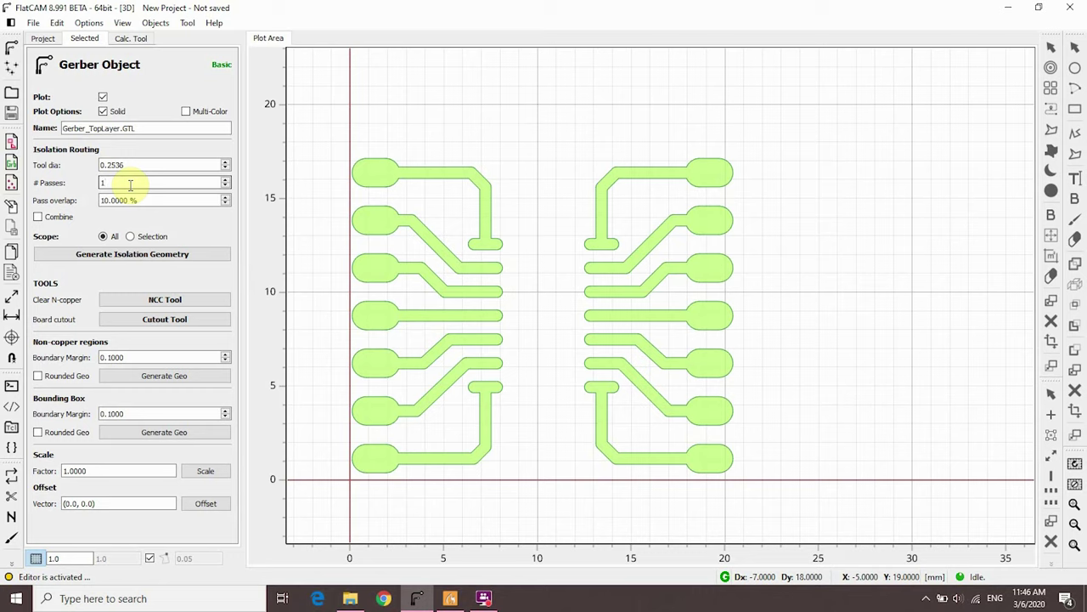
pyautogui.click(150, 253)
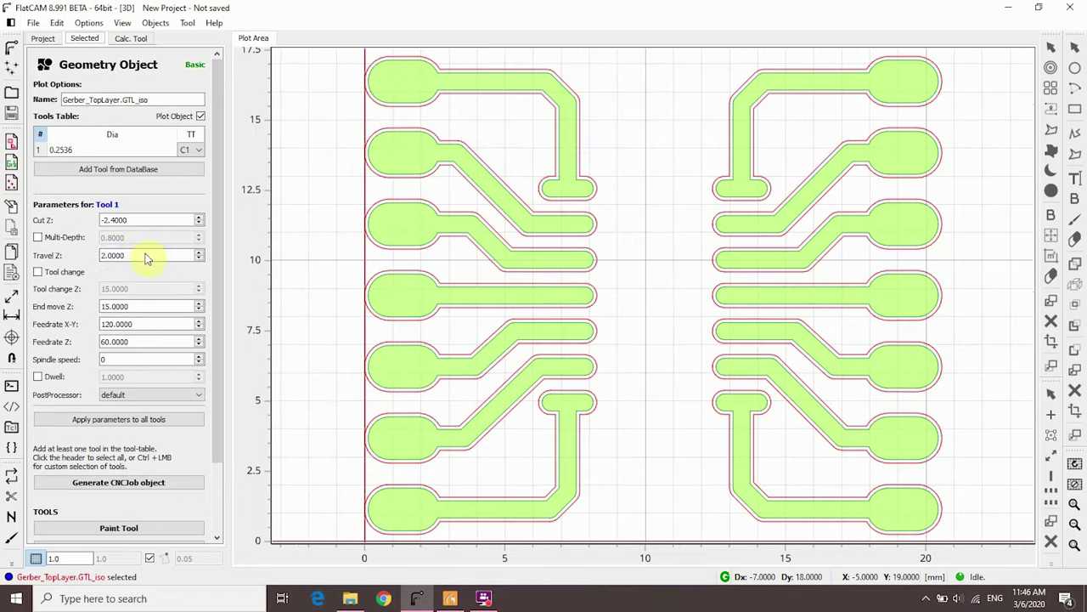
pyautogui.scroll(-1, 721, 309)
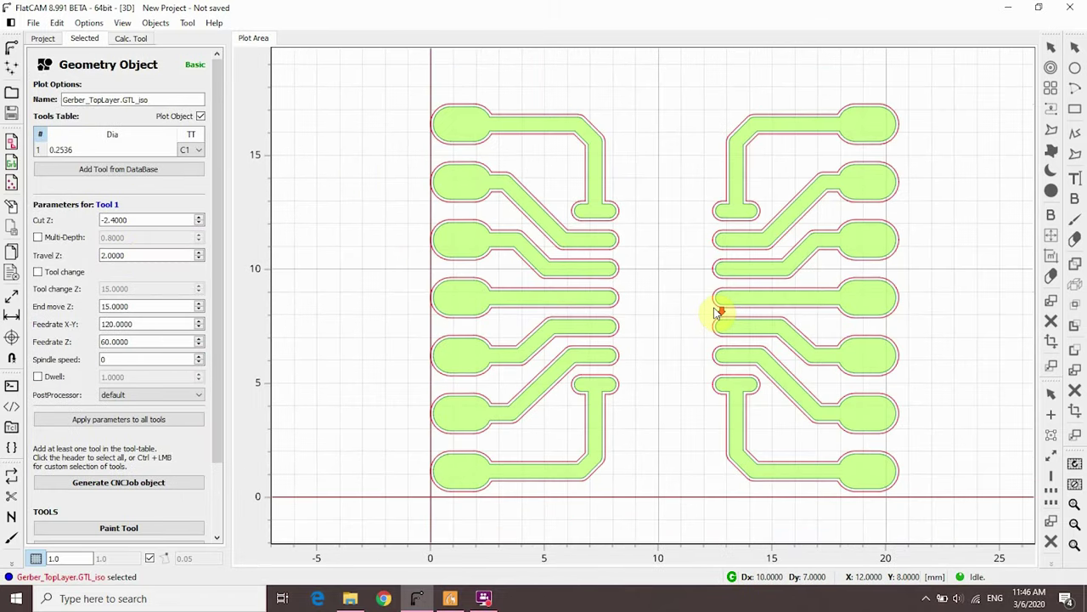
pyautogui.moveTo(690, 309); pyautogui.dragTo(606, 332, button='middle')
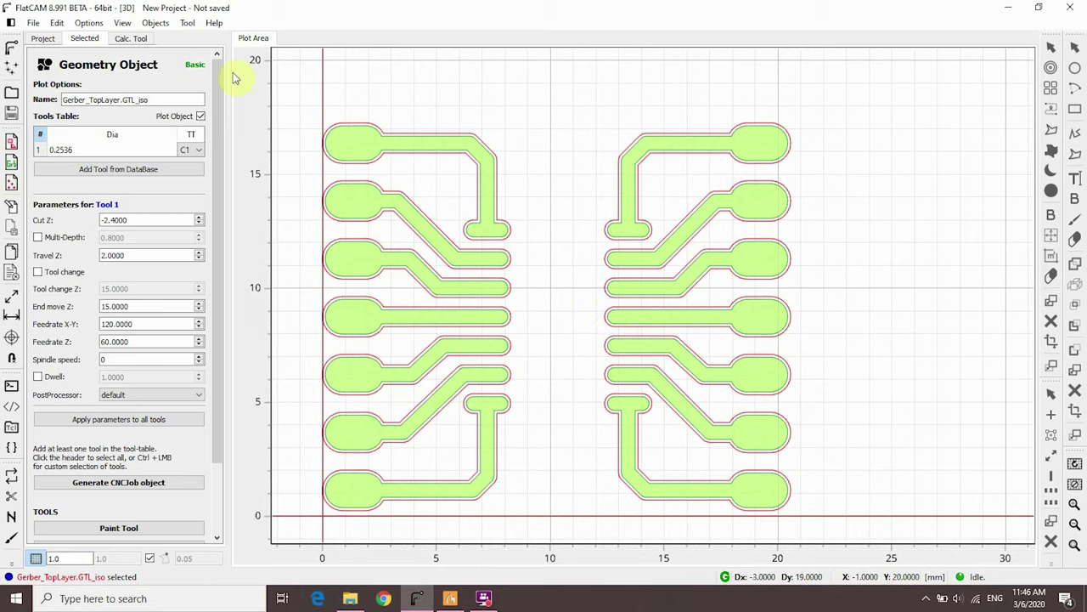
pyautogui.click(42, 39)
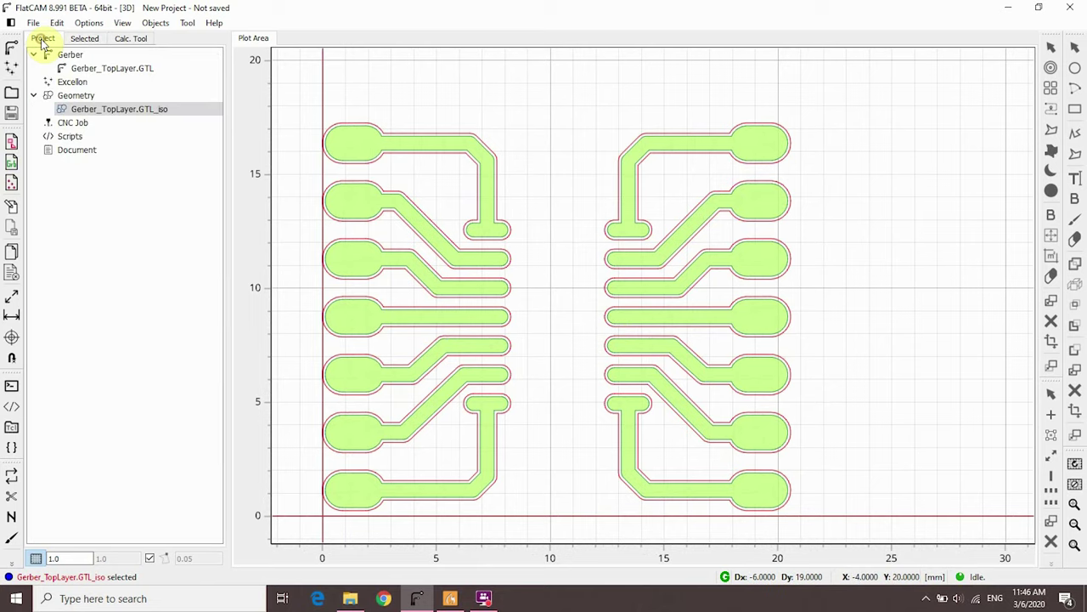
pyautogui.click(84, 39)
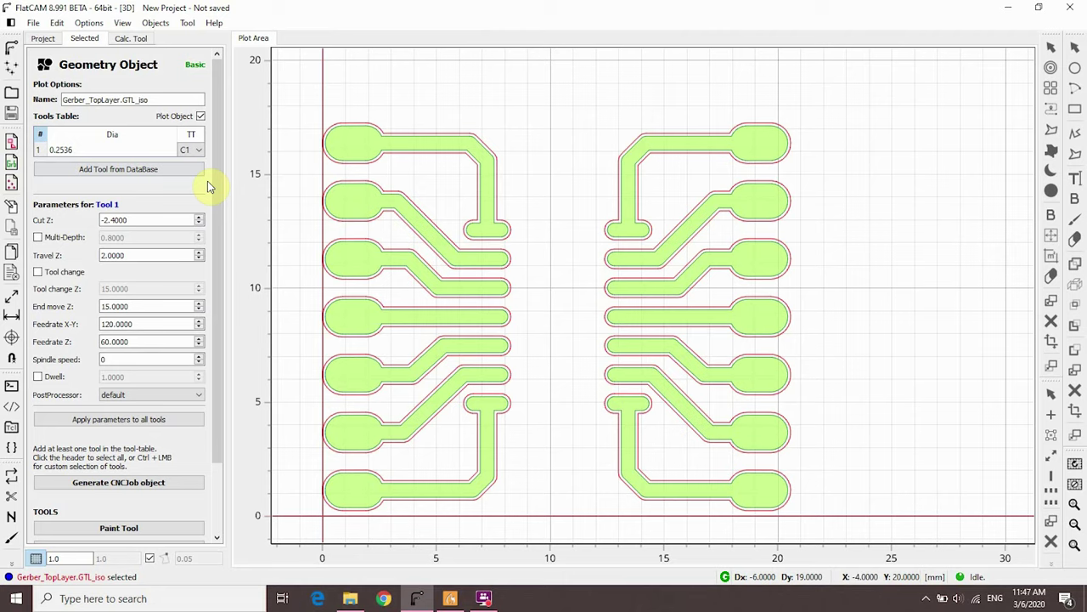
pyautogui.scroll(2, 491, 406)
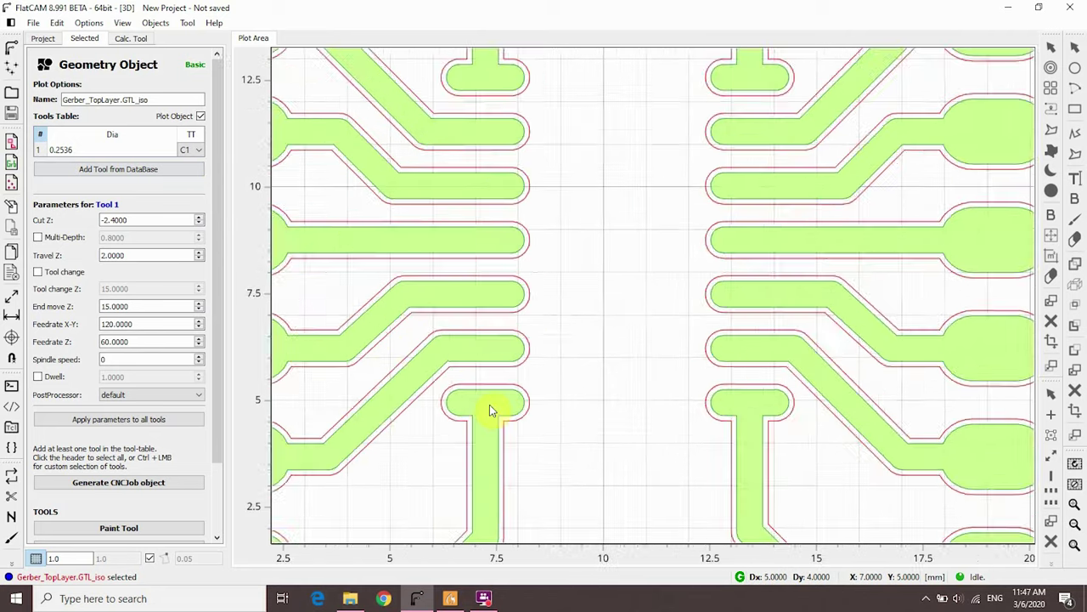
pyautogui.scroll(2, 490, 407)
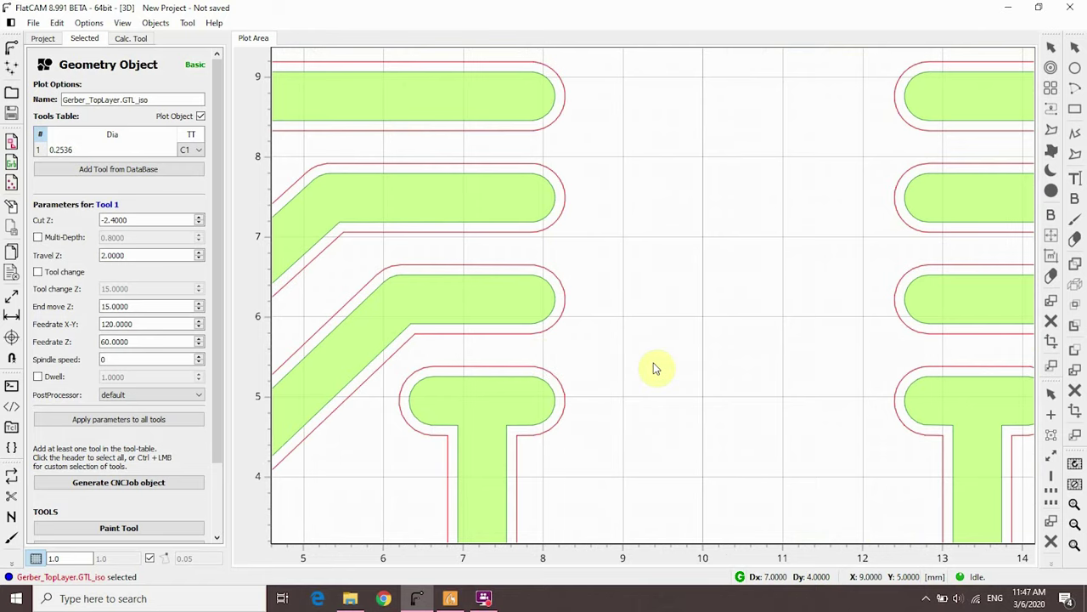
pyautogui.scroll(-1, 654, 368)
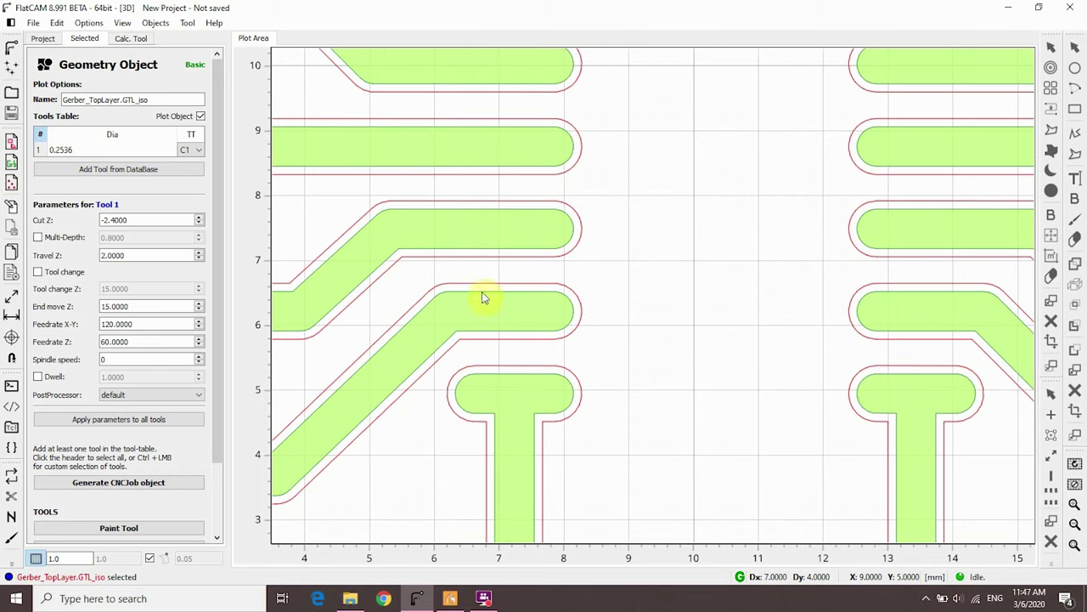
# - Delete Gerber_TopLayer.GTL_iso from the project and zoom out to show the whole board
pyautogui.click(43, 38)
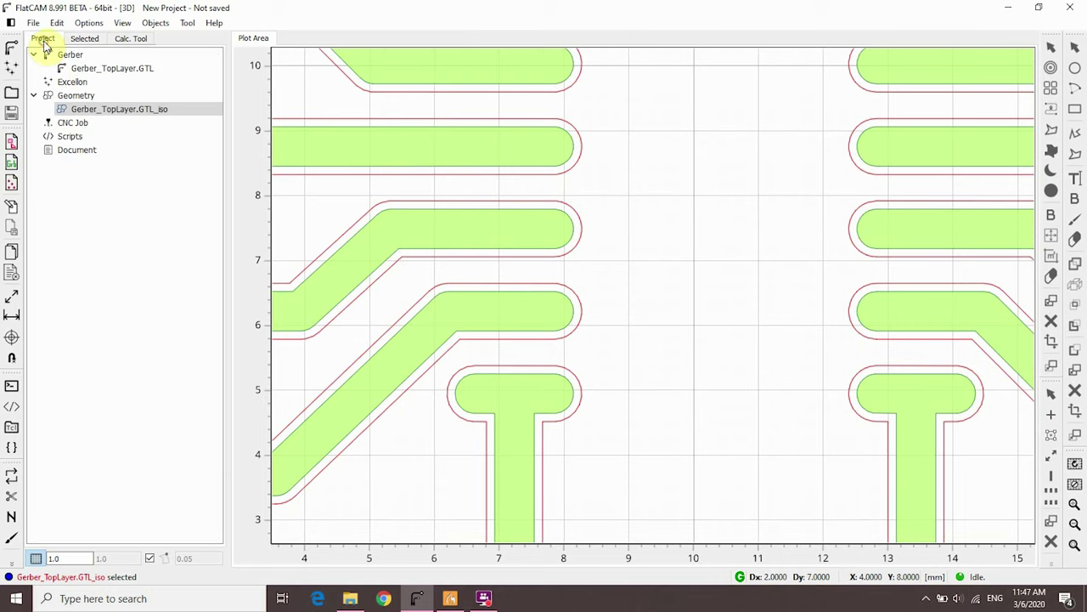
pyautogui.rightClick(95, 111)
pyautogui.click(136, 222)
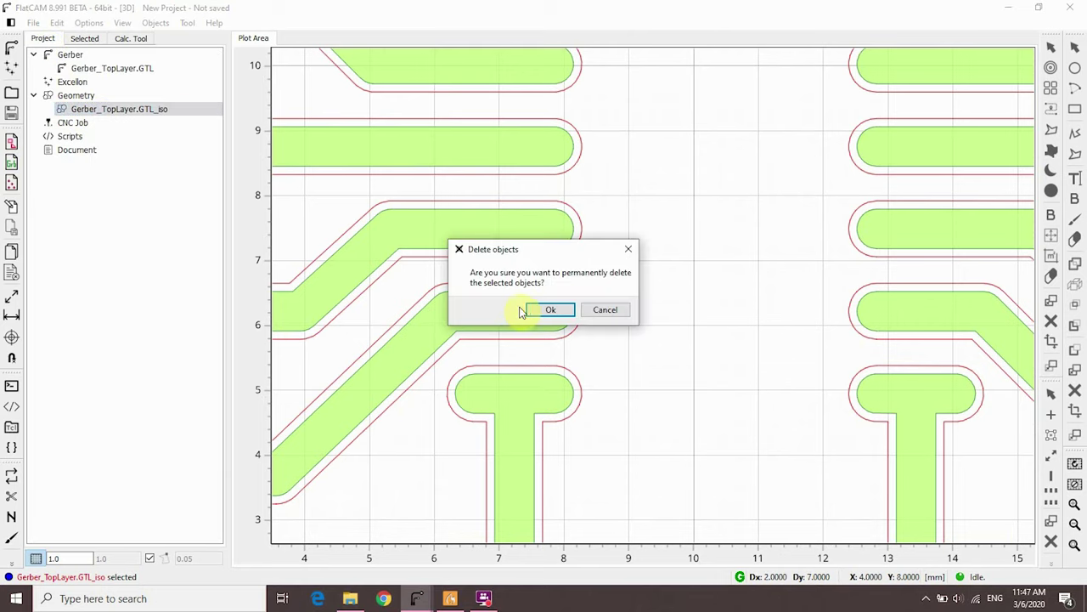
pyautogui.click(538, 311)
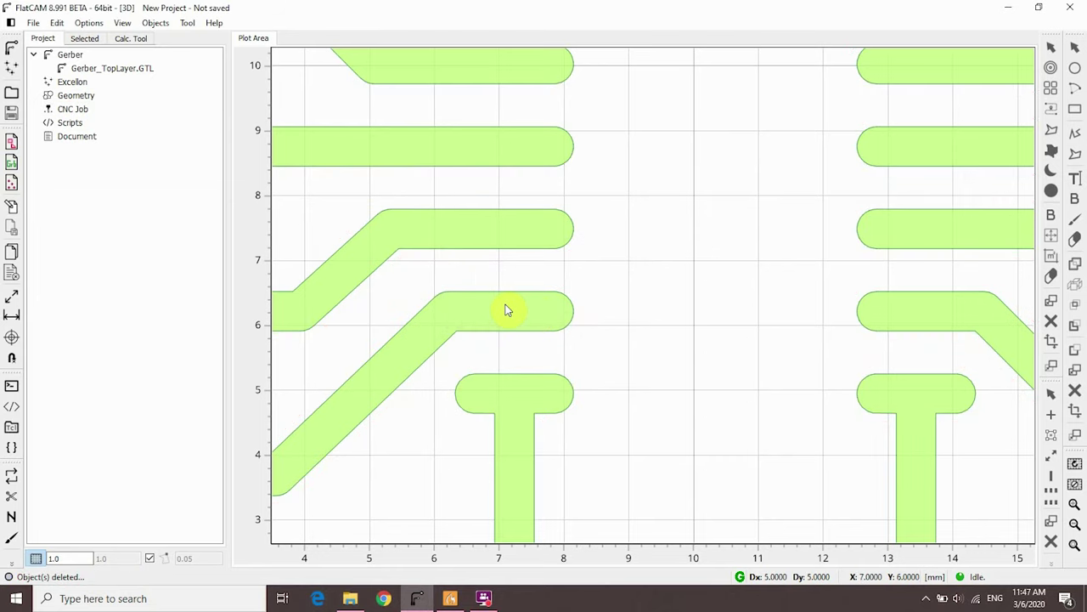
pyautogui.scroll(-3, 510, 306)
pyautogui.moveTo(512, 298)
pyautogui.mouseDown(button='middle')
pyautogui.moveTo(485, 238)
pyautogui.moveTo(473, 235)
pyautogui.mouseUp(button='middle')
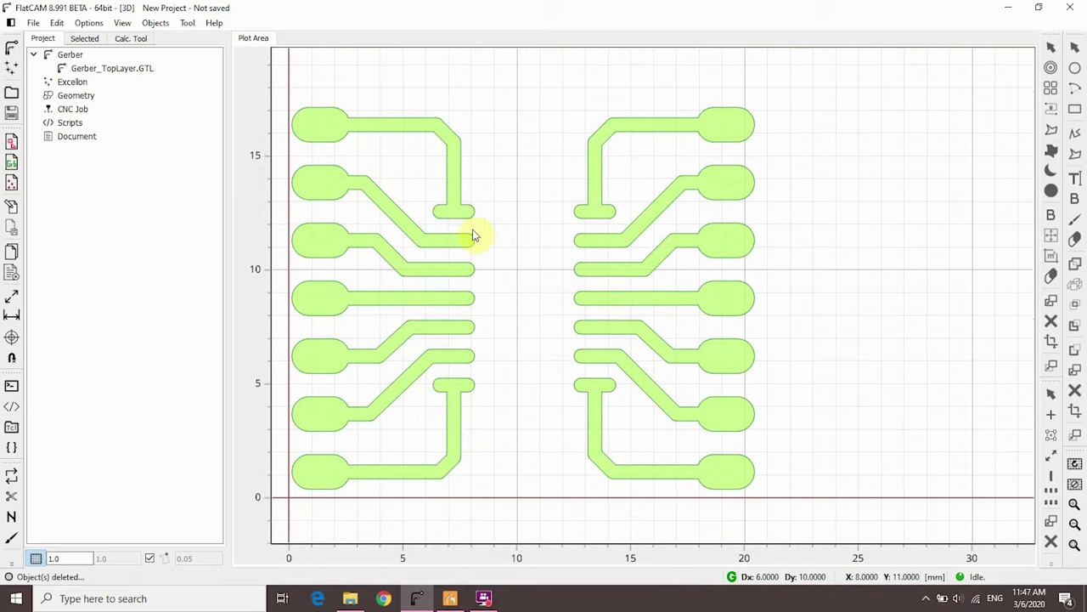
# - Set Gerber_TopLayer.GTL's isolation passes to 4 and generate the isolation geometry
pyautogui.click(79, 68)
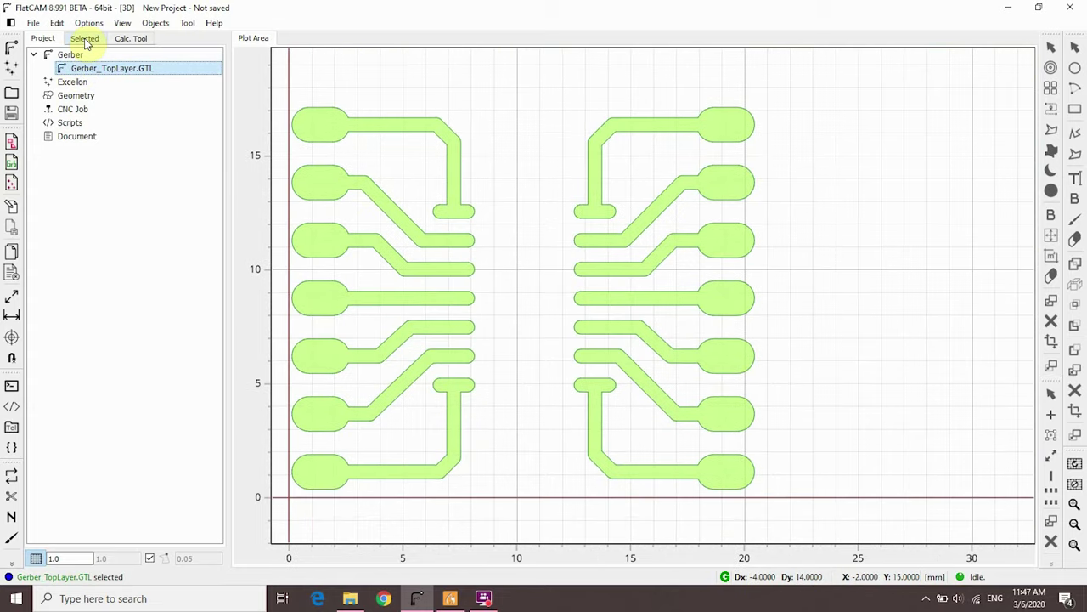
pyautogui.click(85, 40)
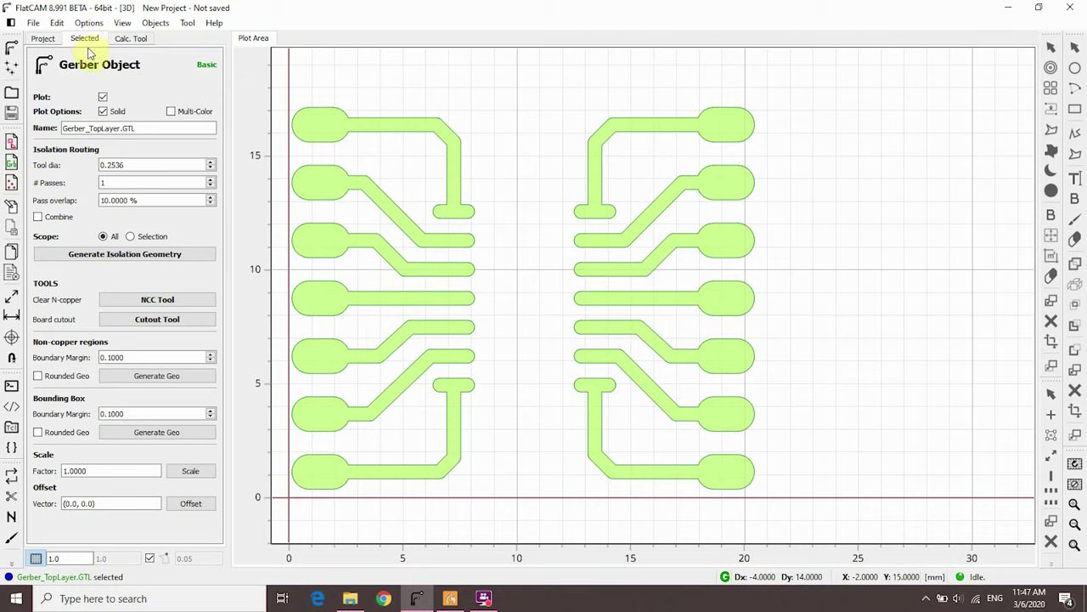
pyautogui.click(211, 180)
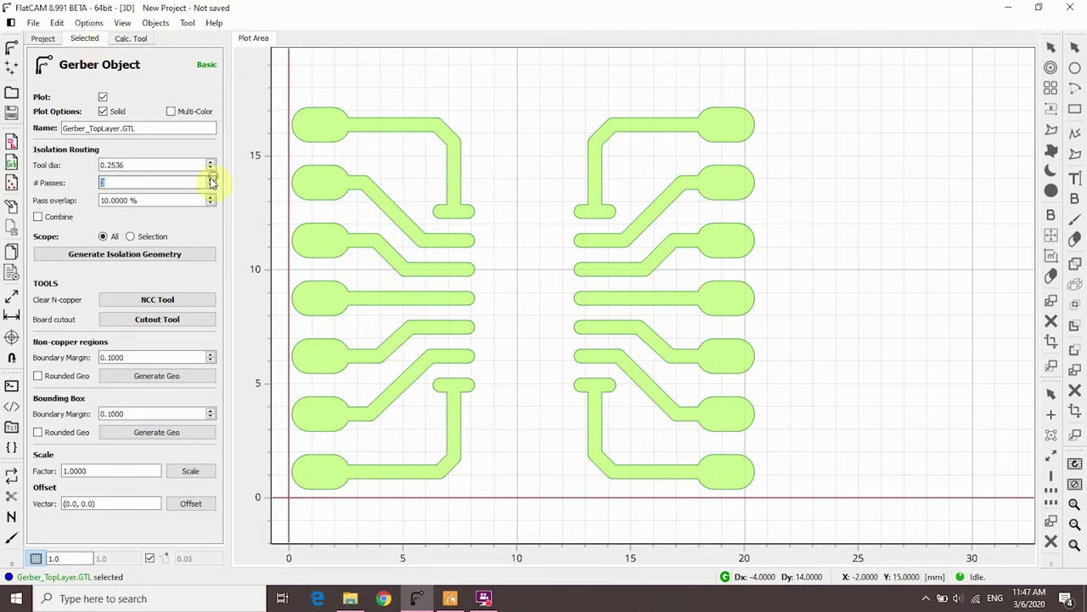
pyautogui.click(182, 204)
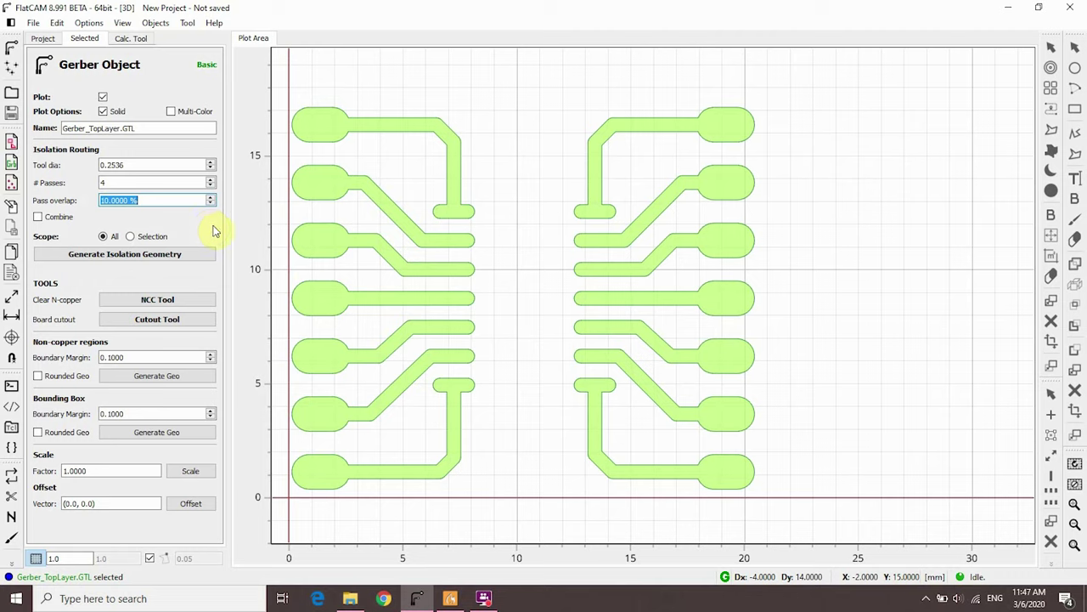
pyautogui.click(177, 254)
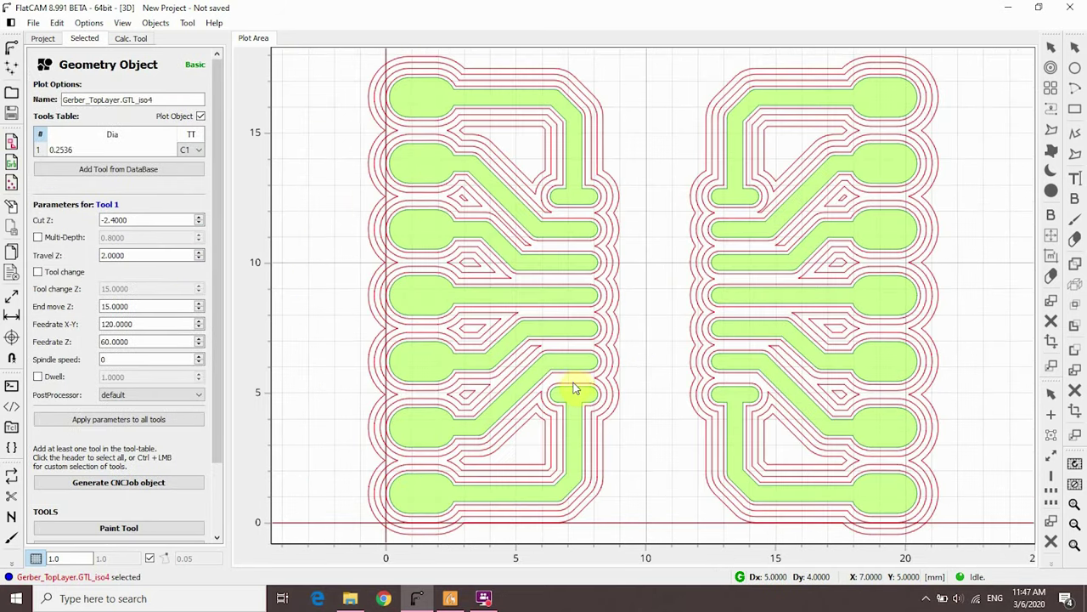
pyautogui.scroll(1, 573, 386)
pyautogui.scroll(2, 575, 383)
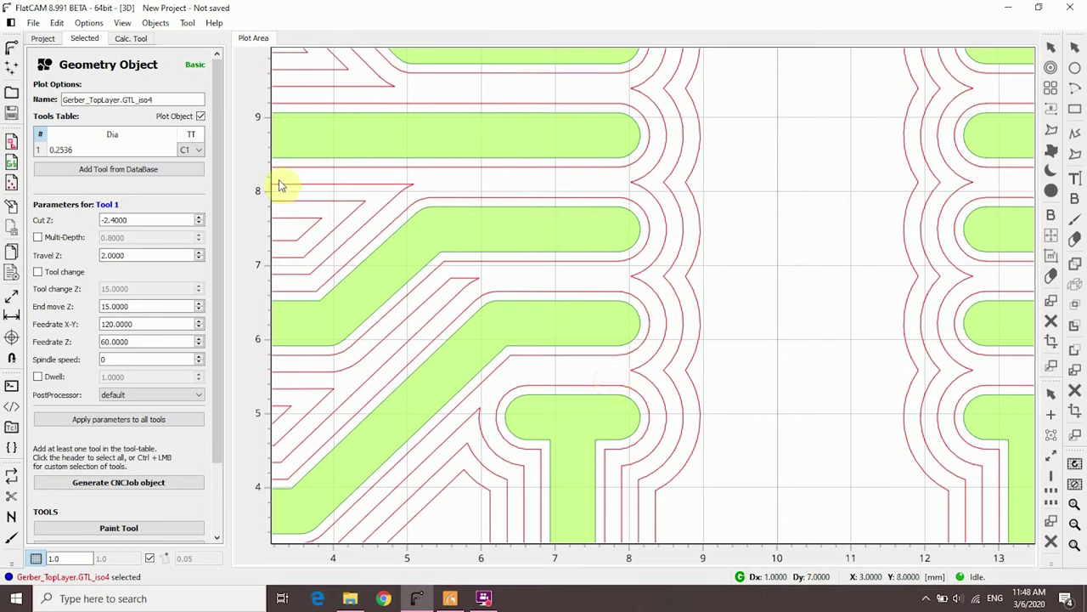
# - Delete geometries Gerber_TopLayer.GTL_iso1 through iso4, then reselect Gerber_TopLayer.GTL
pyautogui.click(45, 39)
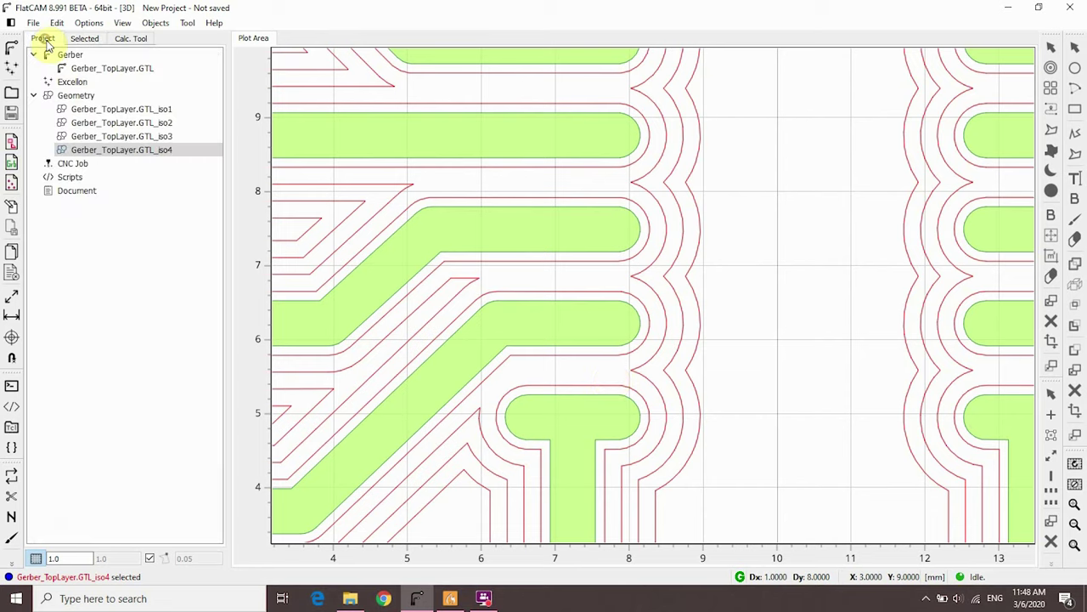
pyautogui.click(114, 113)
pyautogui.click(113, 150)
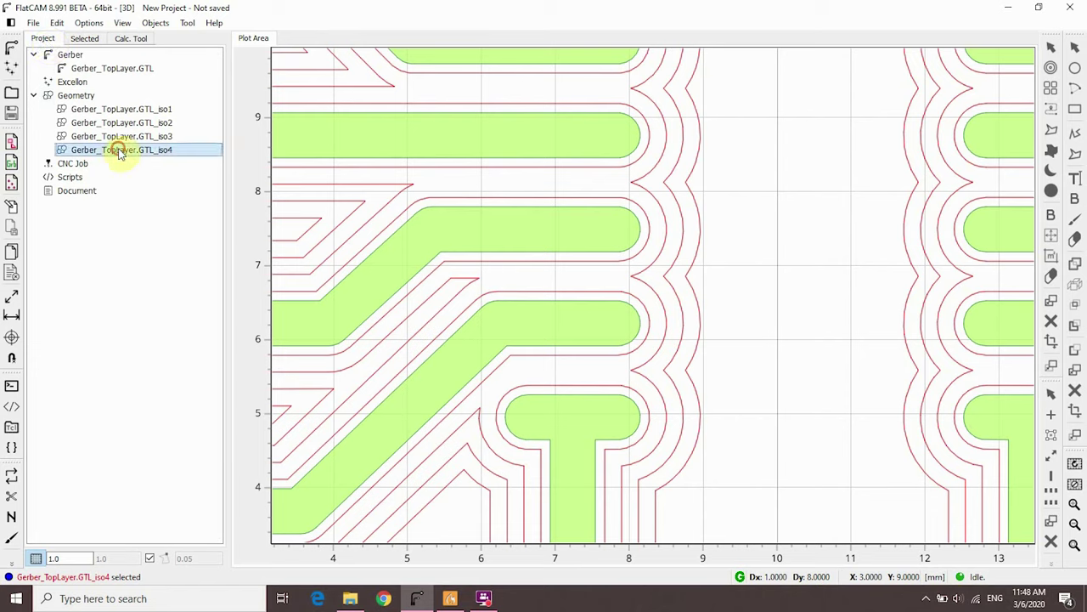
pyautogui.keyDown('shift'); pyautogui.click(117, 111); pyautogui.keyUp('shift')
pyautogui.rightClick(119, 116)
pyautogui.click(182, 224)
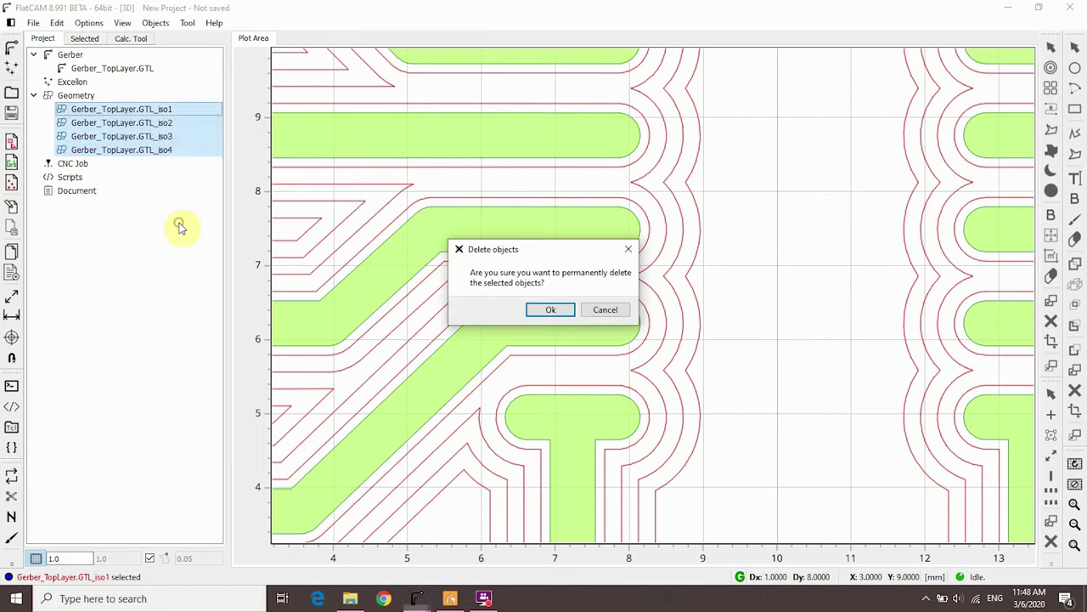
pyautogui.click(540, 311)
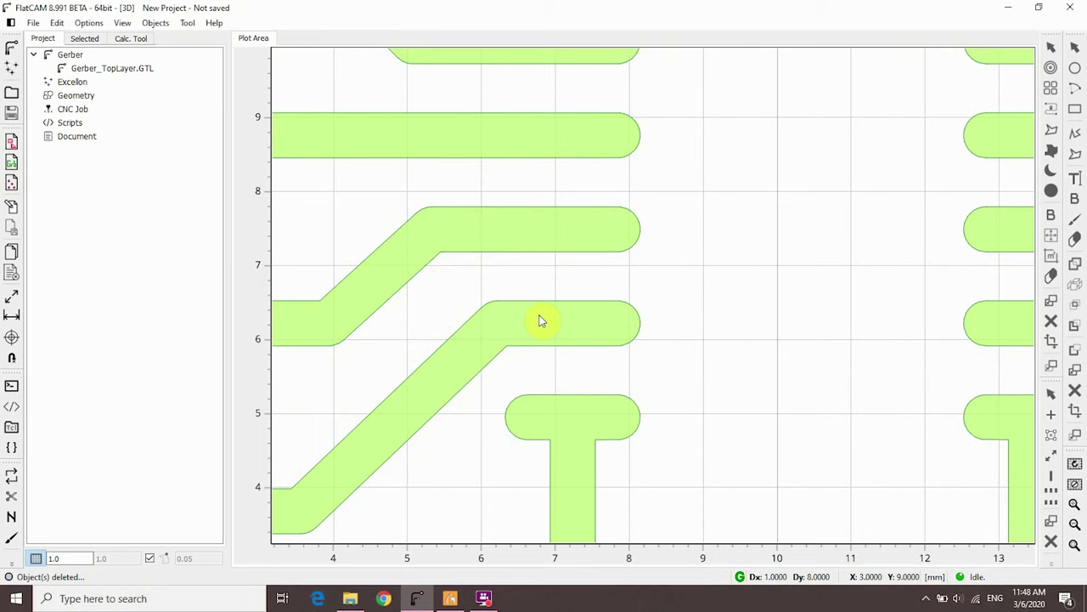
pyautogui.click(120, 69)
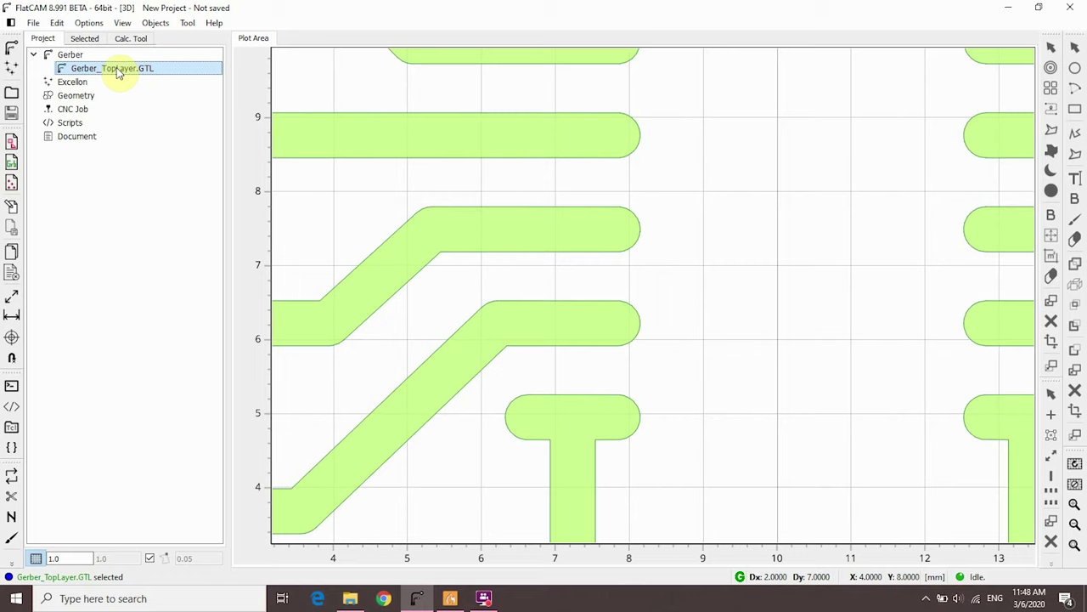
# - Tick Combine, set pass overlap to 45%, and generate the isolation geometry
pyautogui.click(82, 39)
pyautogui.press('v')
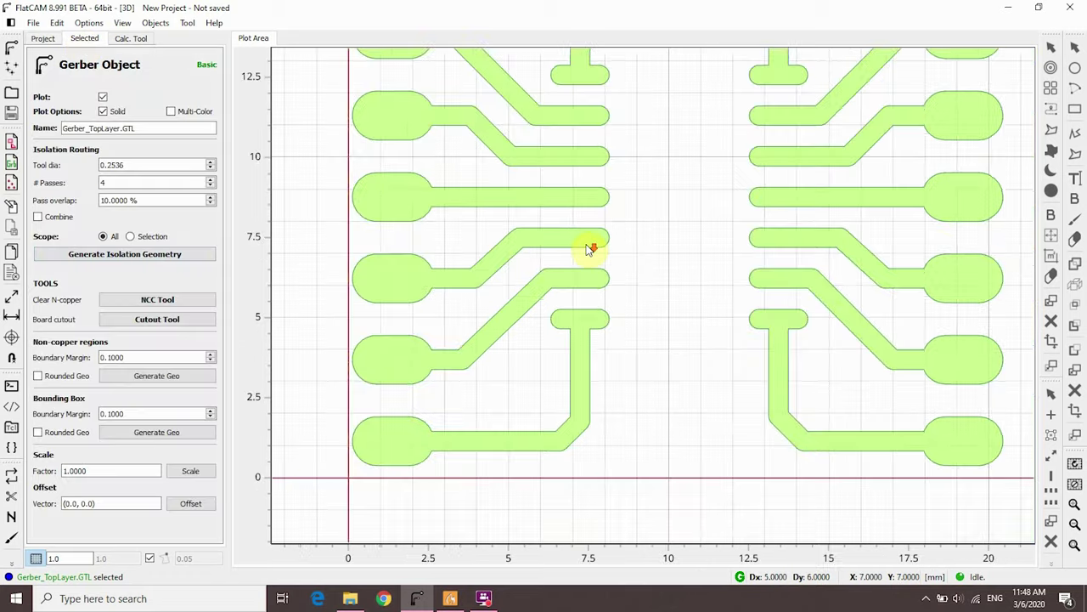
pyautogui.scroll(-2, 590, 248)
pyautogui.moveTo(629, 175); pyautogui.dragTo(553, 289, button='middle')
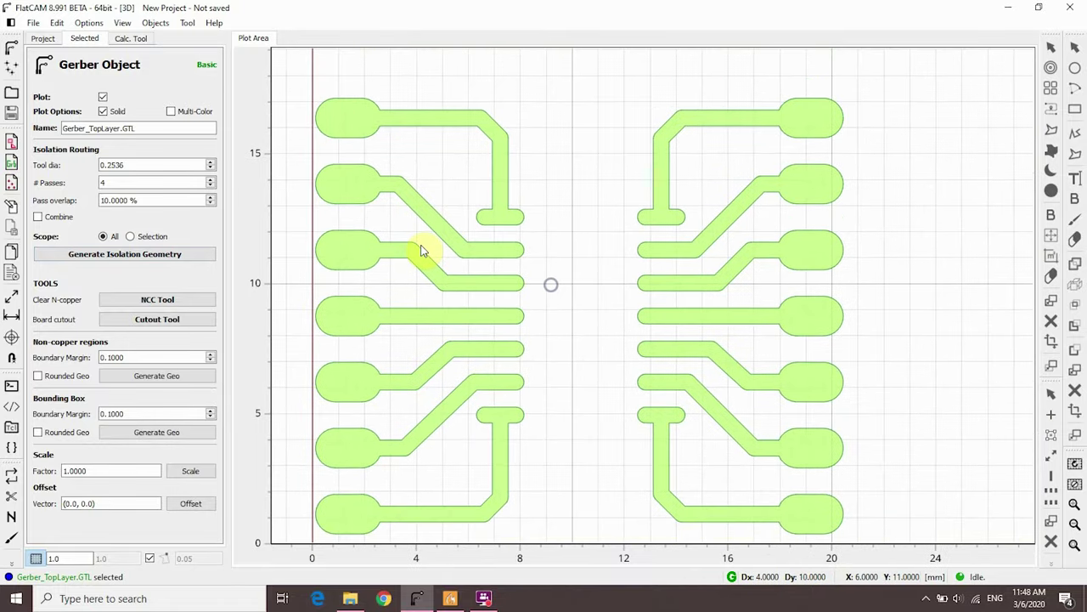
pyautogui.click(55, 219)
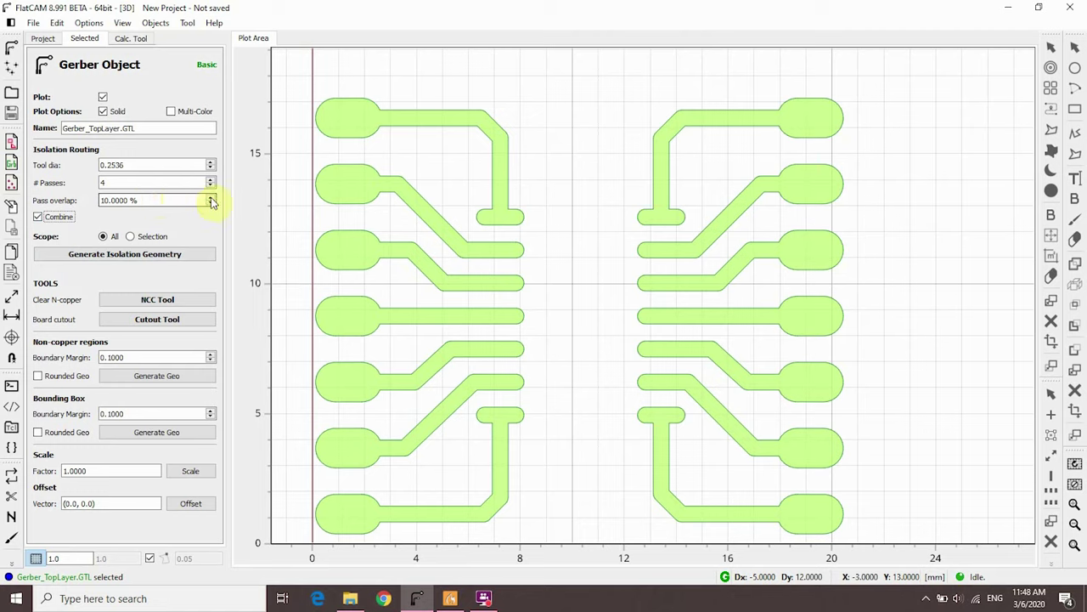
pyautogui.moveTo(134, 199); pyautogui.dragTo(101, 200)
pyautogui.write('45')
pyautogui.press('Tab')
pyautogui.click(186, 255)
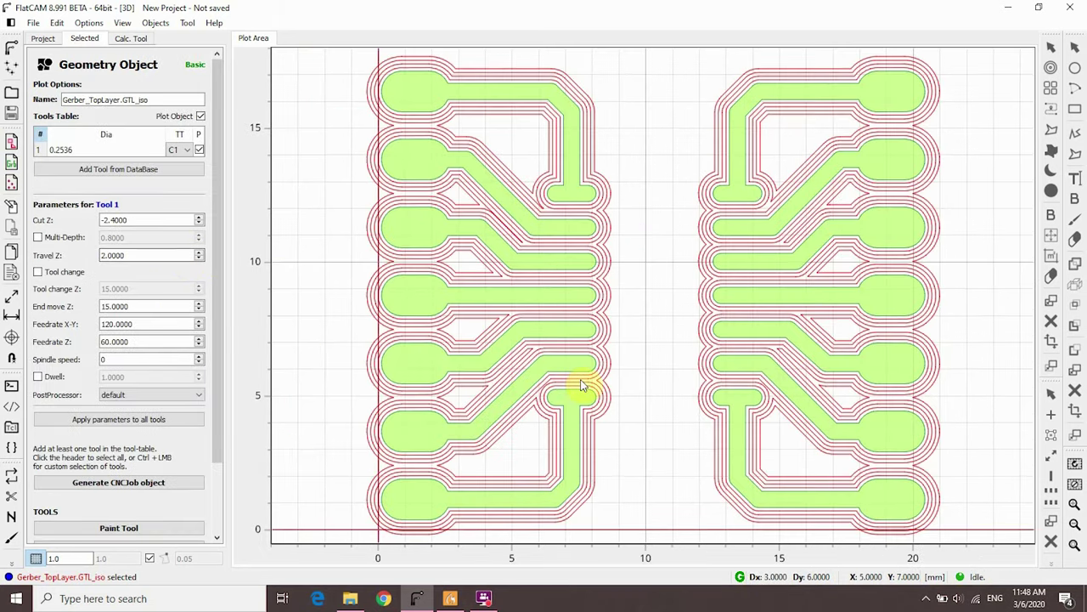
# - Select the new Gerber_TopLayer.GTL_iso geometry and show its properties
pyautogui.scroll(2, 583, 387)
pyautogui.scroll(-2, 590, 406)
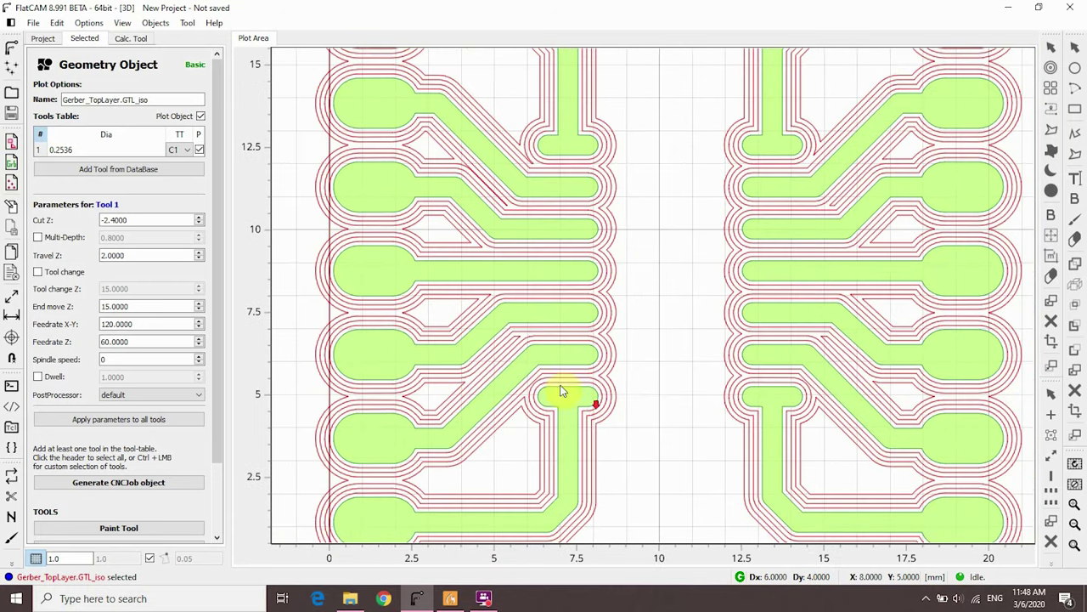
pyautogui.click(43, 38)
pyautogui.click(71, 110)
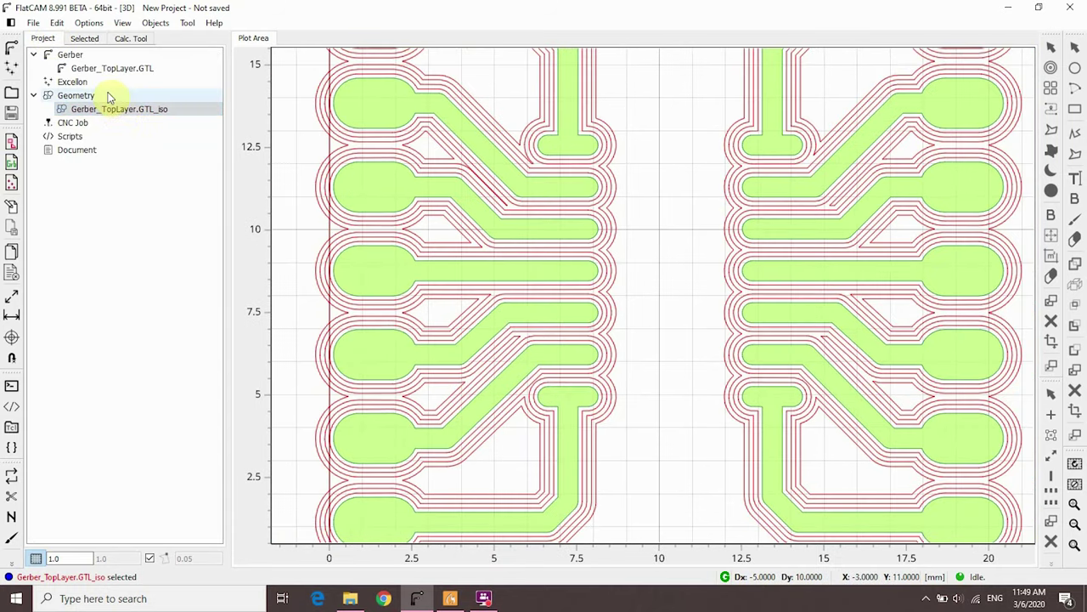
pyautogui.scroll(5, 569, 392)
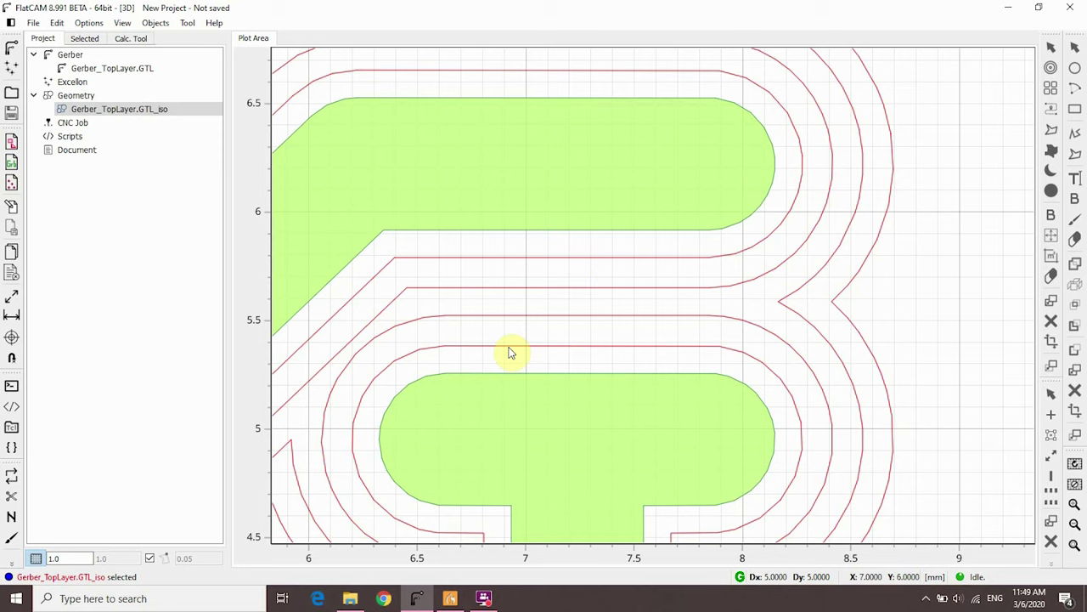
pyautogui.click(430, 258)
pyautogui.scroll(-3, 425, 255)
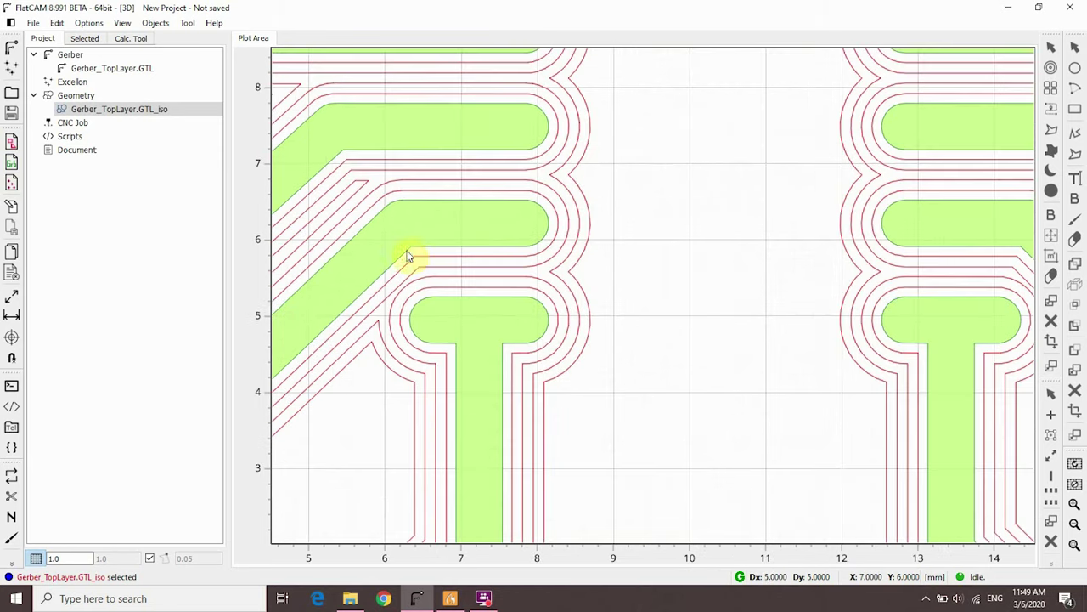
pyautogui.click(84, 38)
pyautogui.scroll(-3, 535, 195)
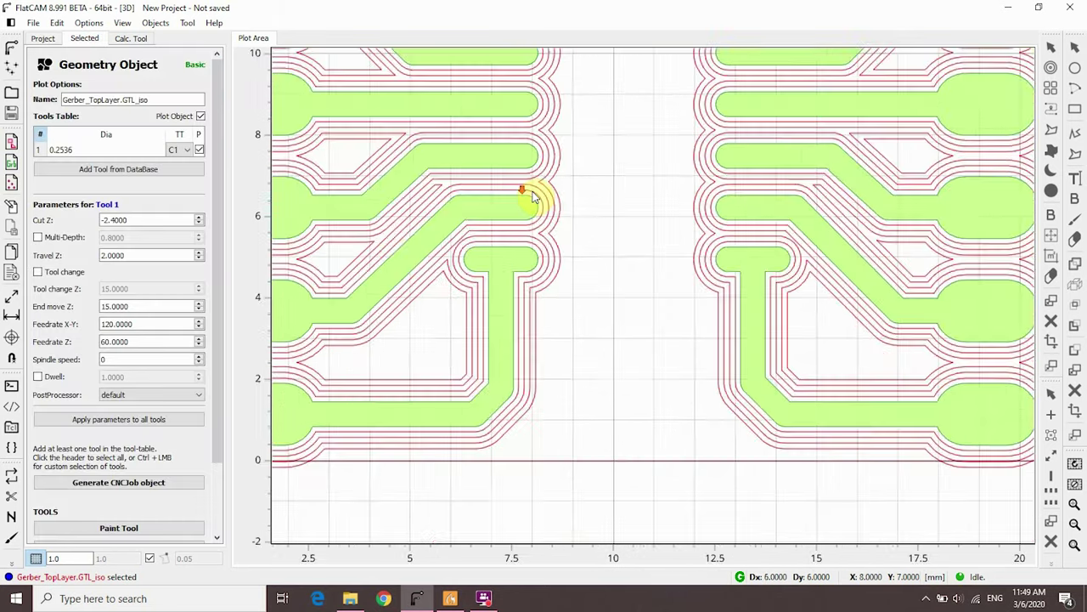
# - Set the isolation geometry's Cut Z to -0.1, leaving Travel Z at 2.0
pyautogui.press('v')
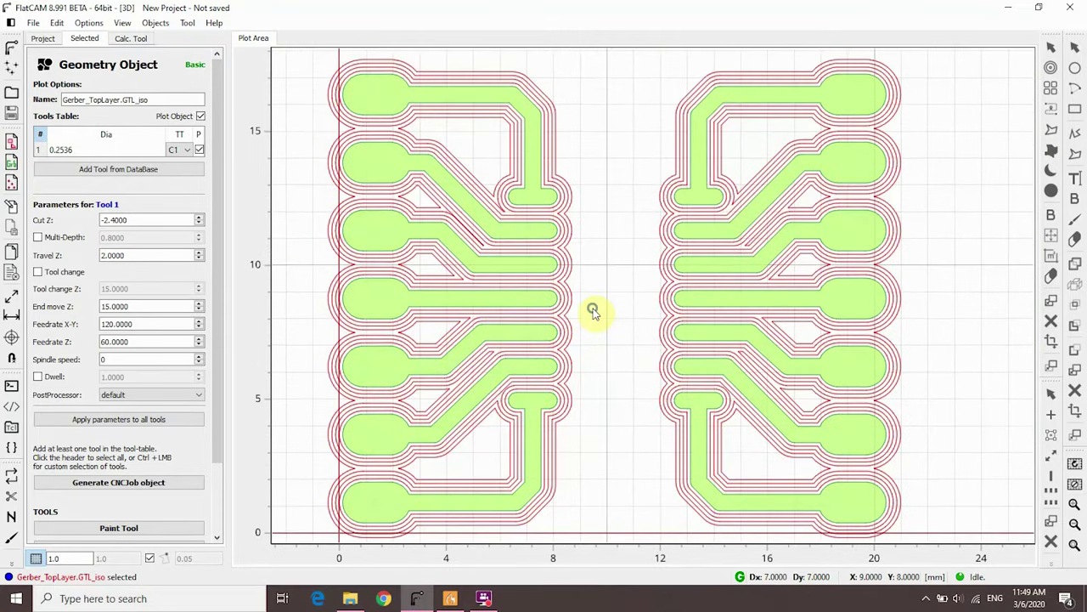
pyautogui.click(133, 219)
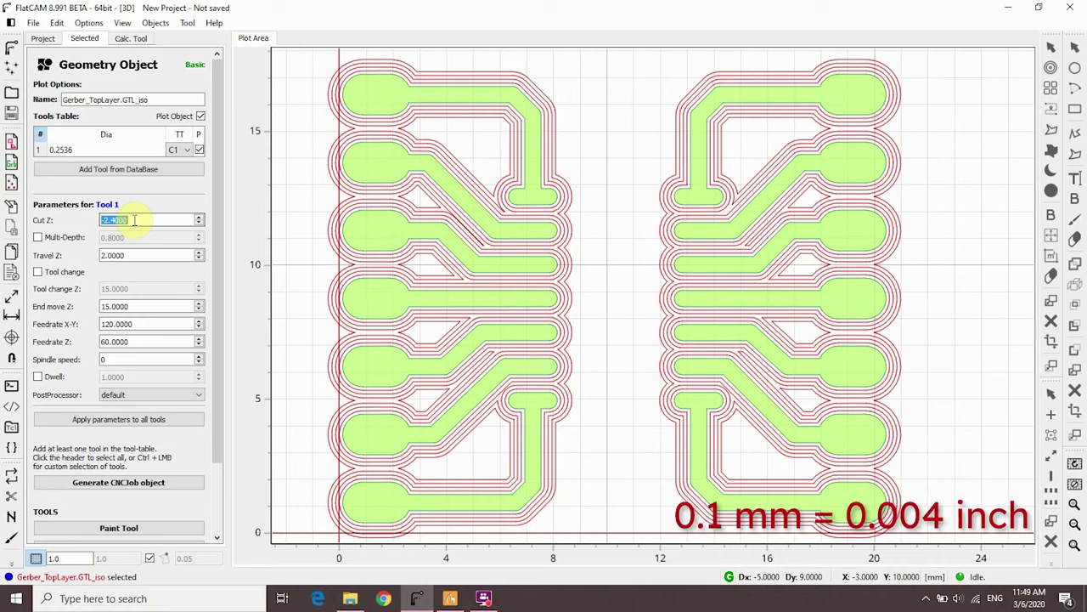
pyautogui.write('-0.1')
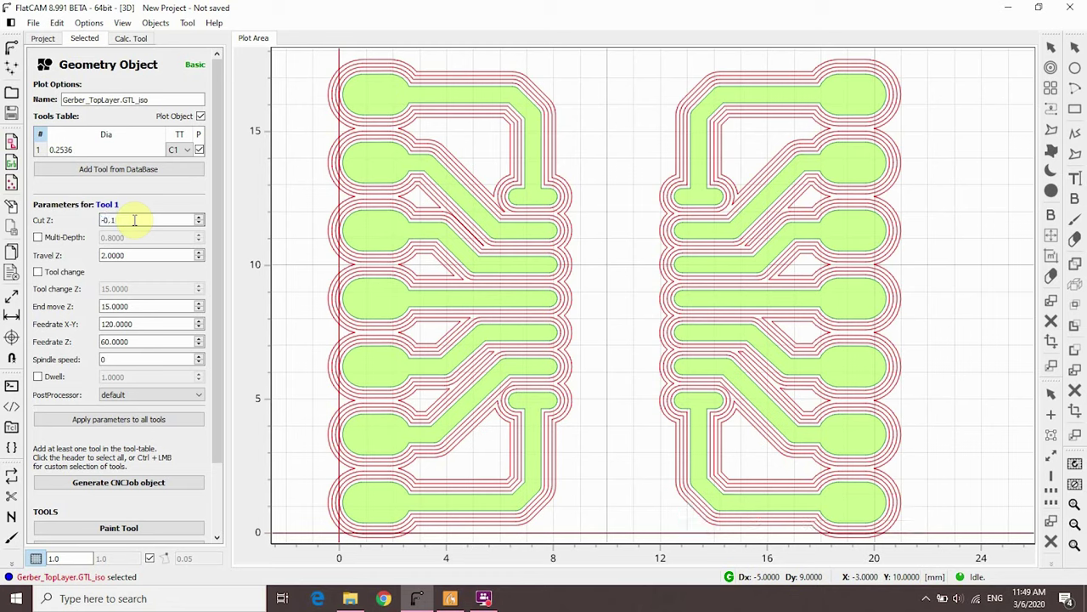
pyautogui.press('Tab')
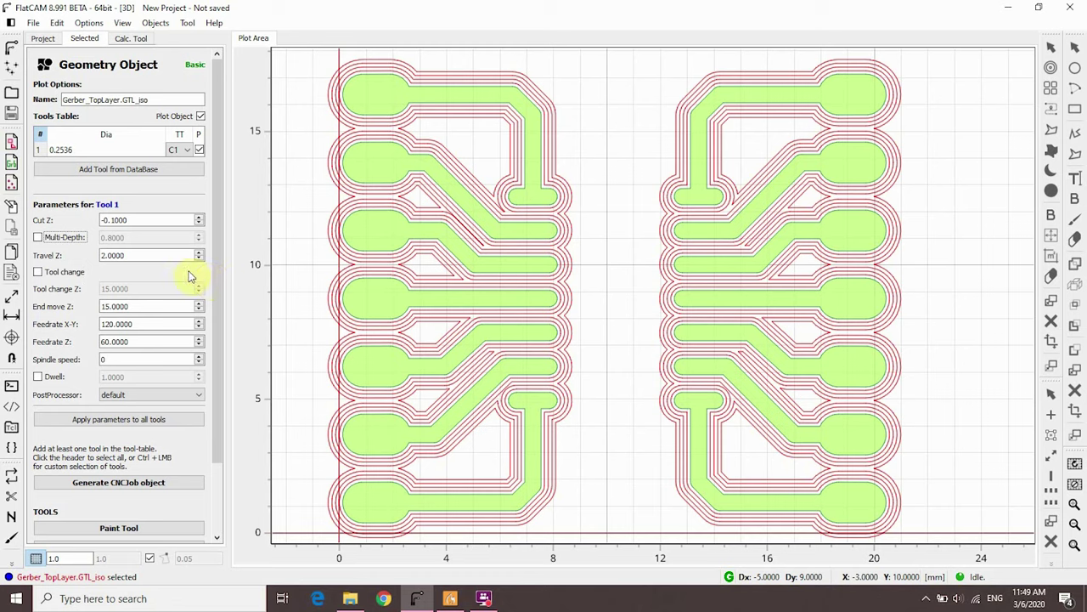
pyautogui.click(54, 256)
pyautogui.click(134, 255)
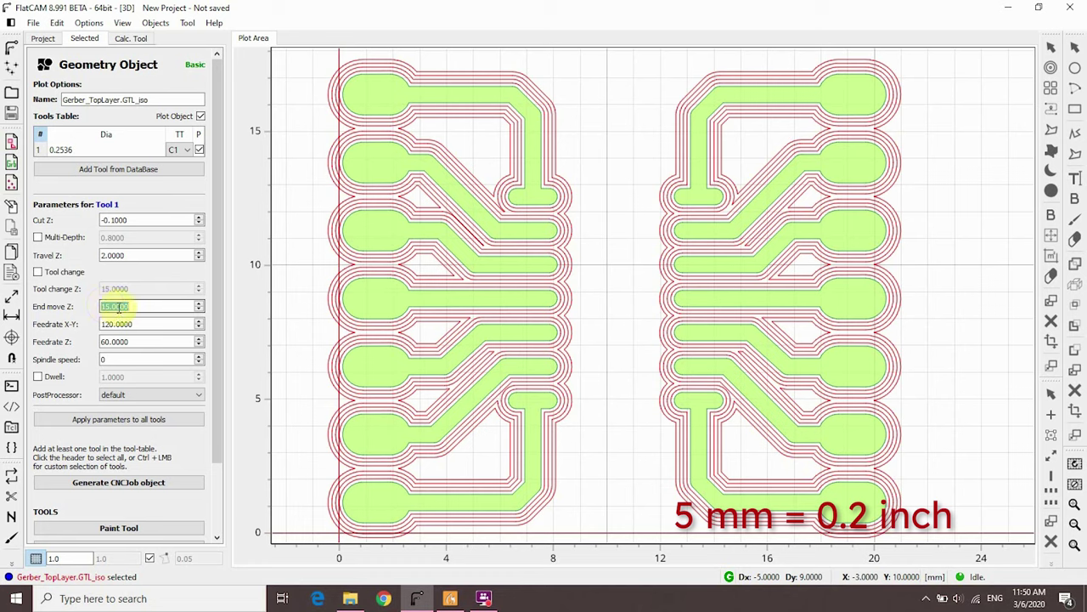
# - Set End move Z to 5 and generate the Gerber_TopLayer.GTL_iso_cnc CNC job
pyautogui.click(109, 306)
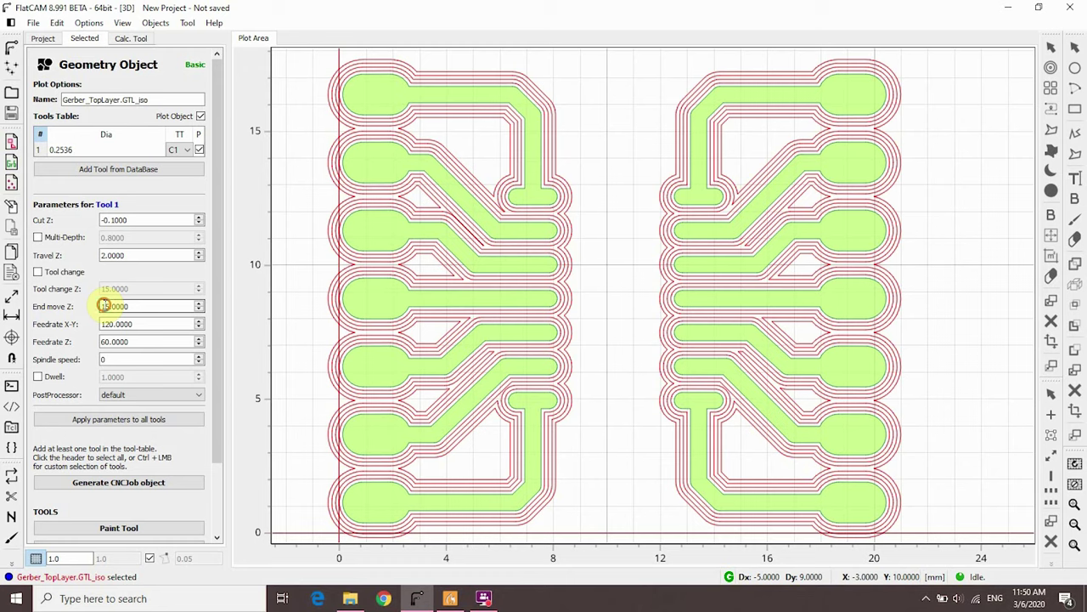
pyautogui.press('BackSpace')
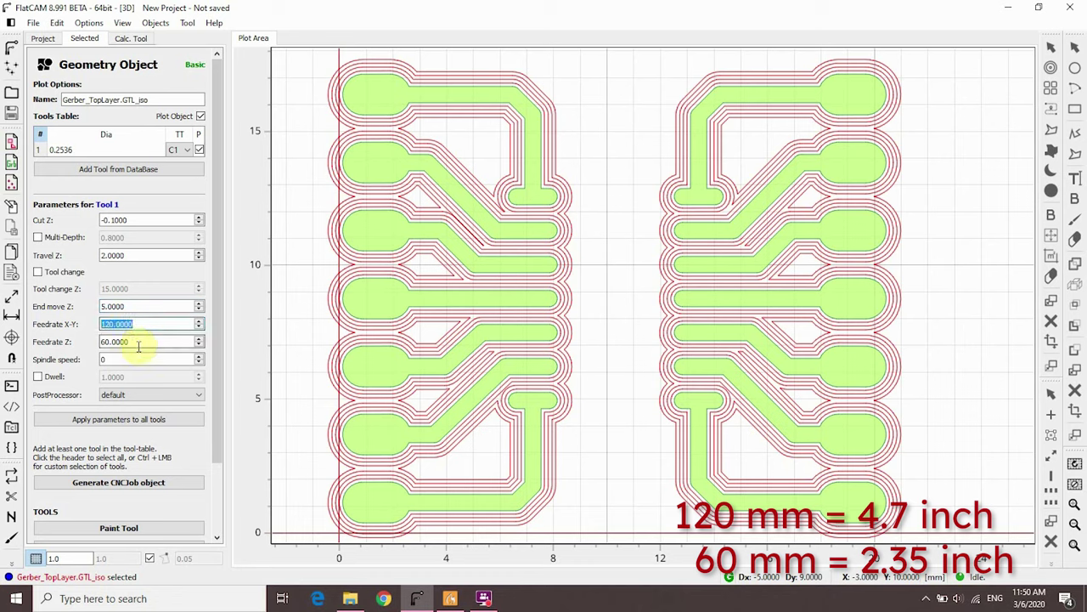
pyautogui.click(139, 343)
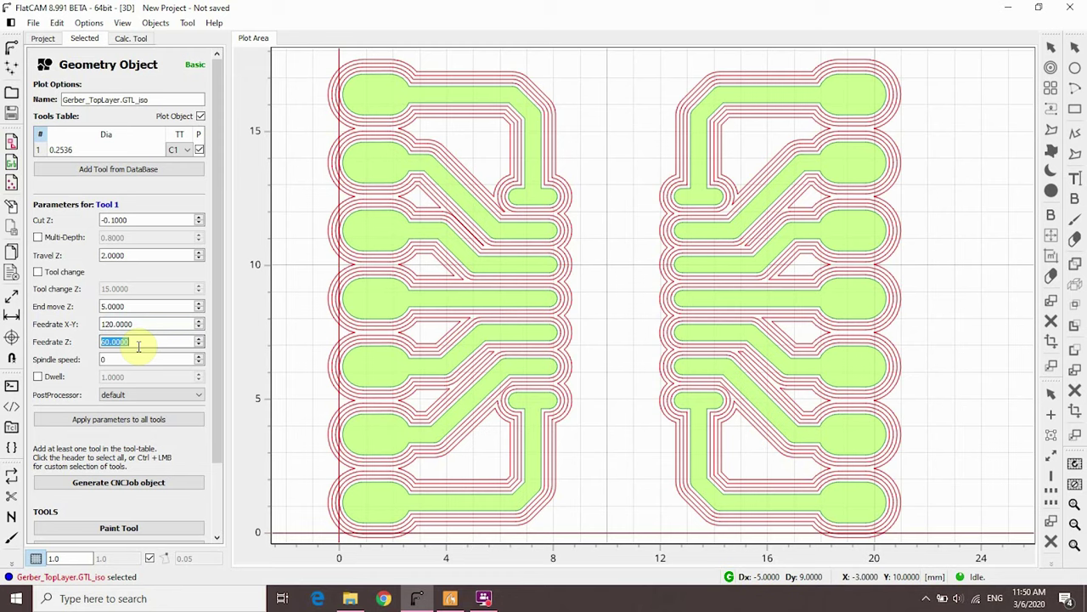
pyautogui.click(159, 483)
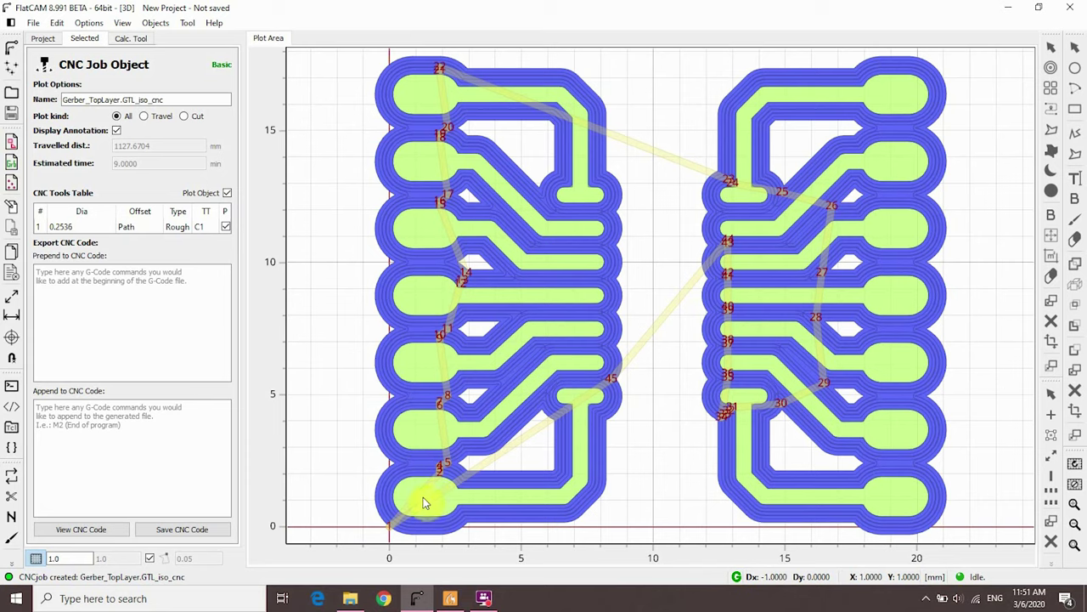
# - Review the generated isolation G-code, checking its Z_Cut line, then return to the plot
pyautogui.click(134, 531)
pyautogui.click(293, 173)
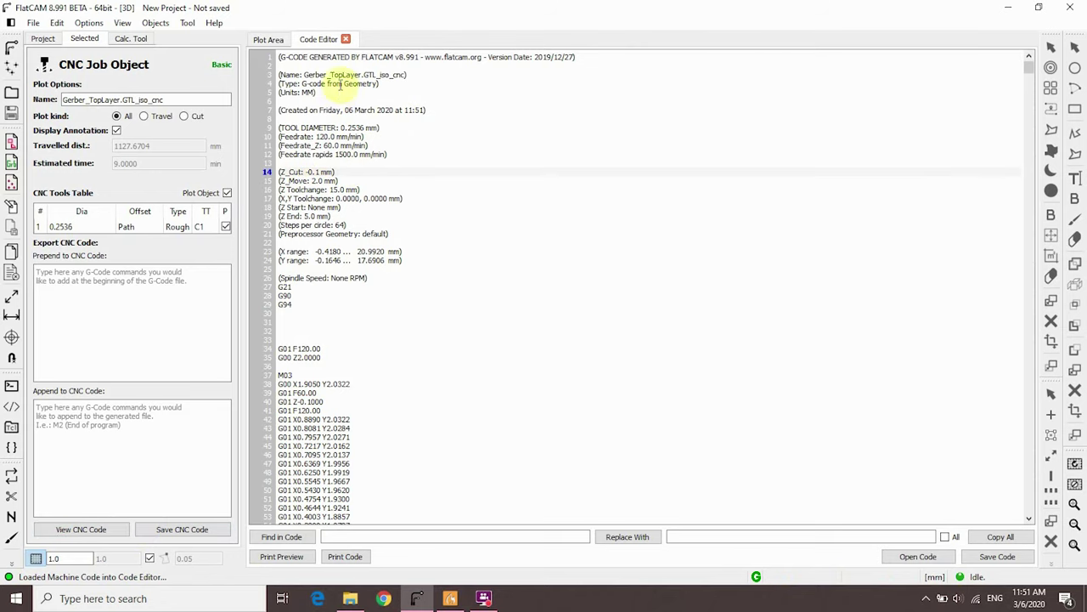
pyautogui.click(346, 40)
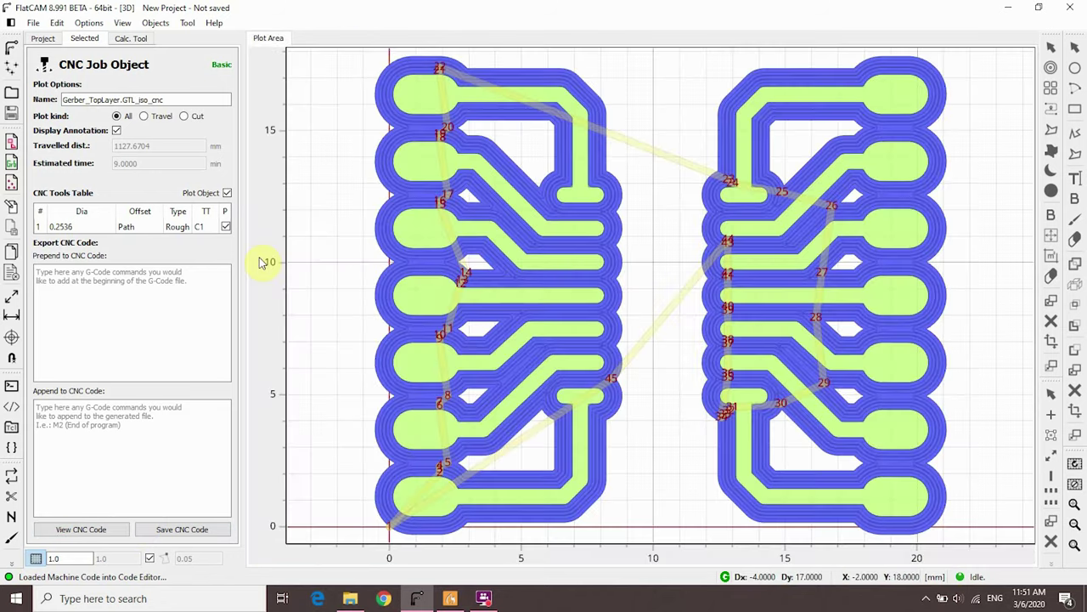
# - Save the isolation G-code as Gerber_TopLayer.GTL_iso_cnc.nc in the CNC job folder
pyautogui.click(227, 530)
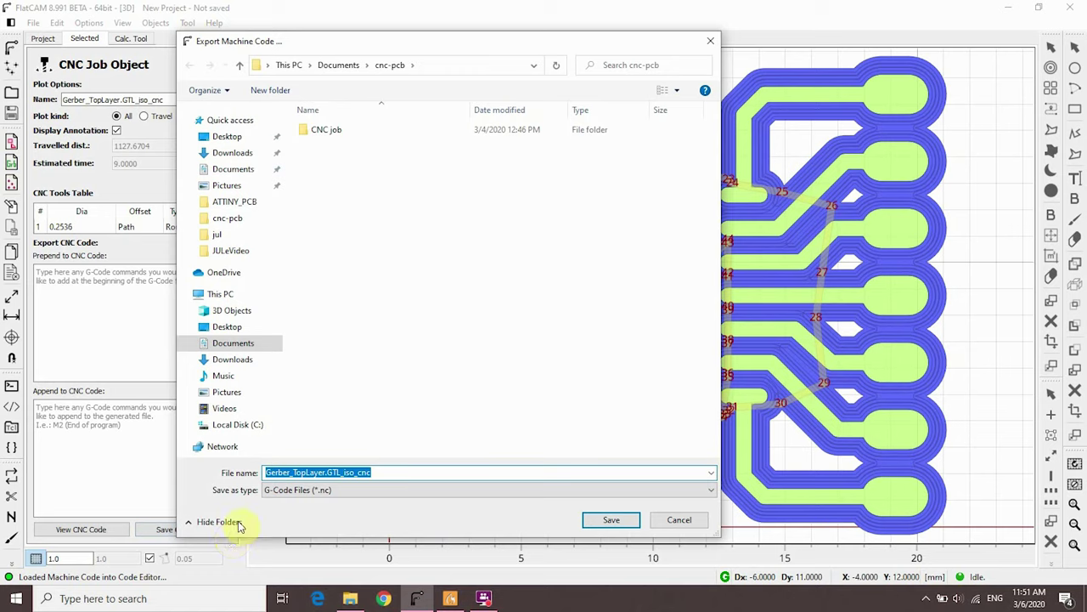
pyautogui.doubleClick(326, 132)
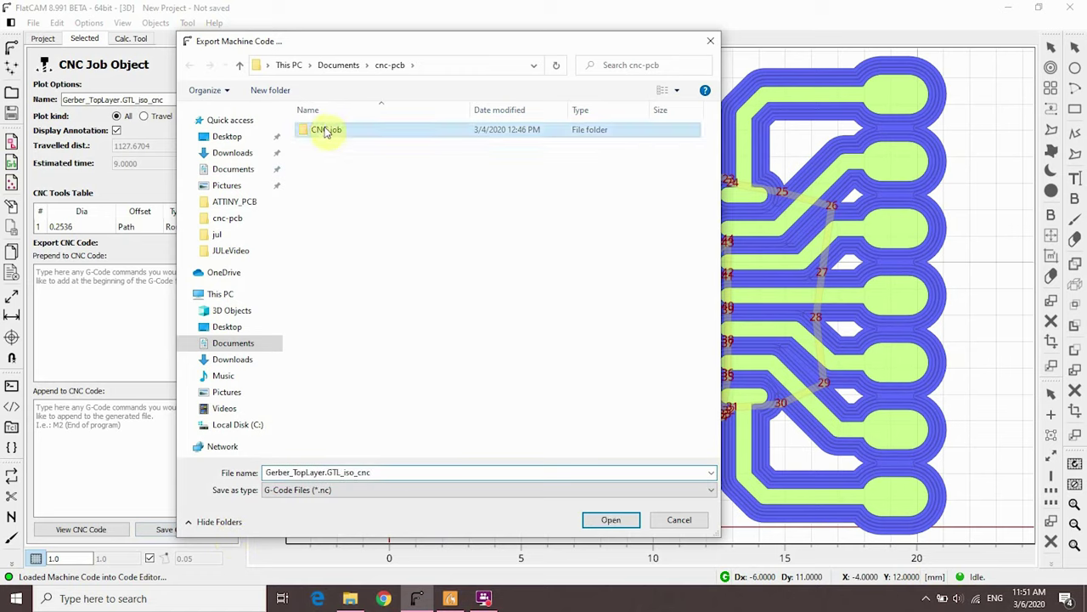
pyautogui.click(333, 130)
pyautogui.click(611, 522)
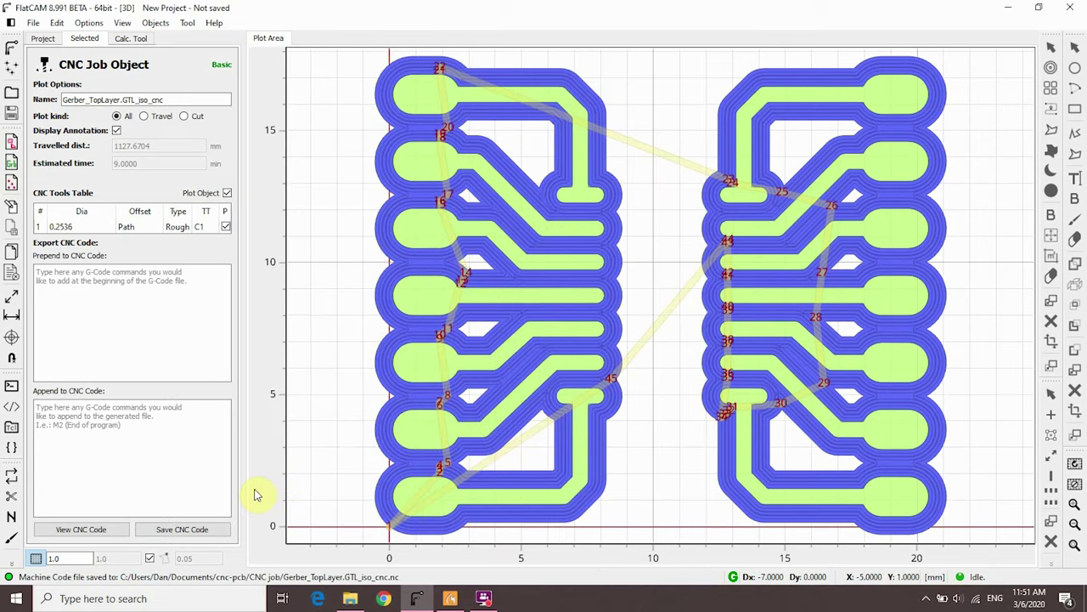
pyautogui.scroll(-1, 684, 364)
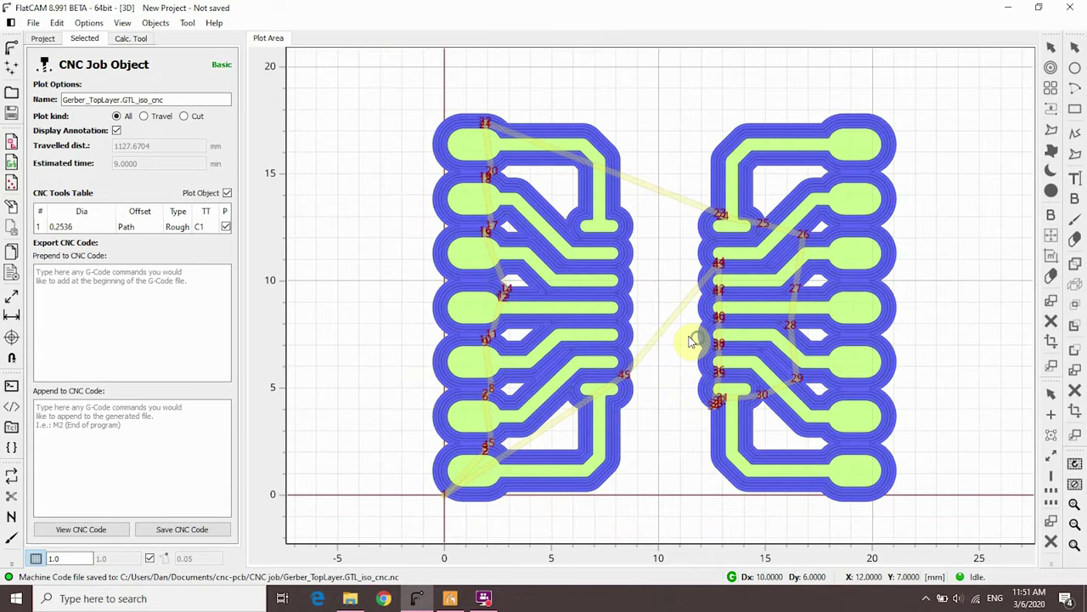
pyautogui.moveTo(692, 339); pyautogui.dragTo(620, 317, button='middle')
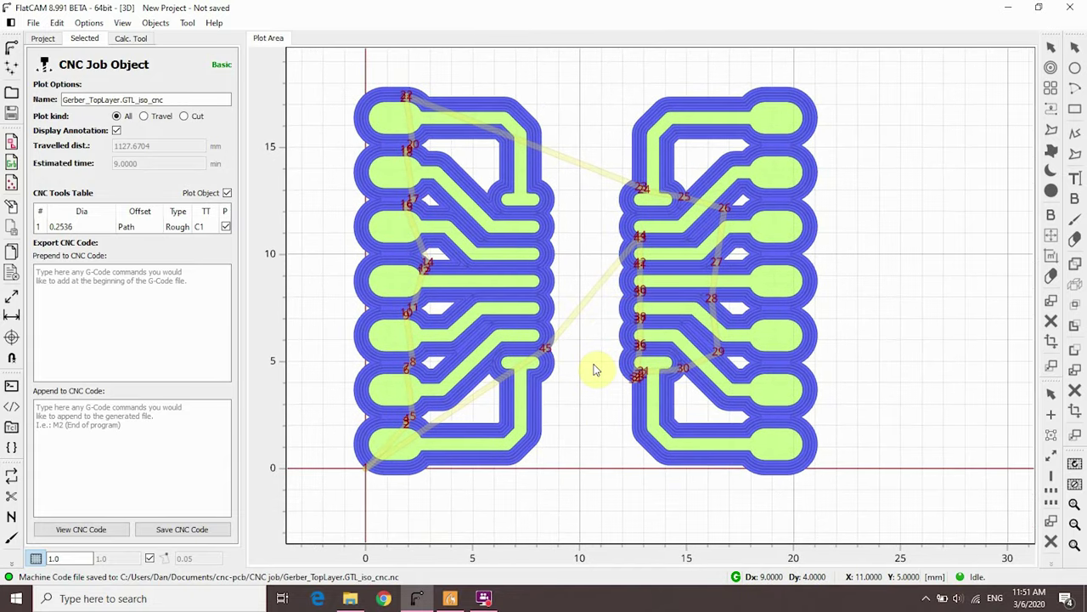
# - Load the Gerber_Drill_PTH Excellon drill file into the project
pyautogui.click(44, 39)
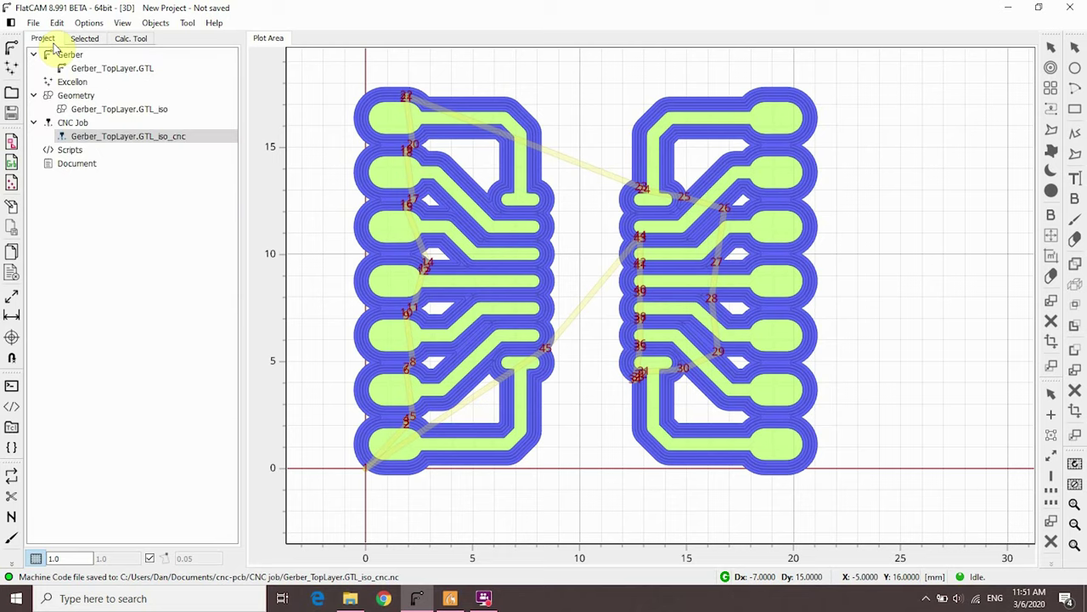
pyautogui.click(32, 22)
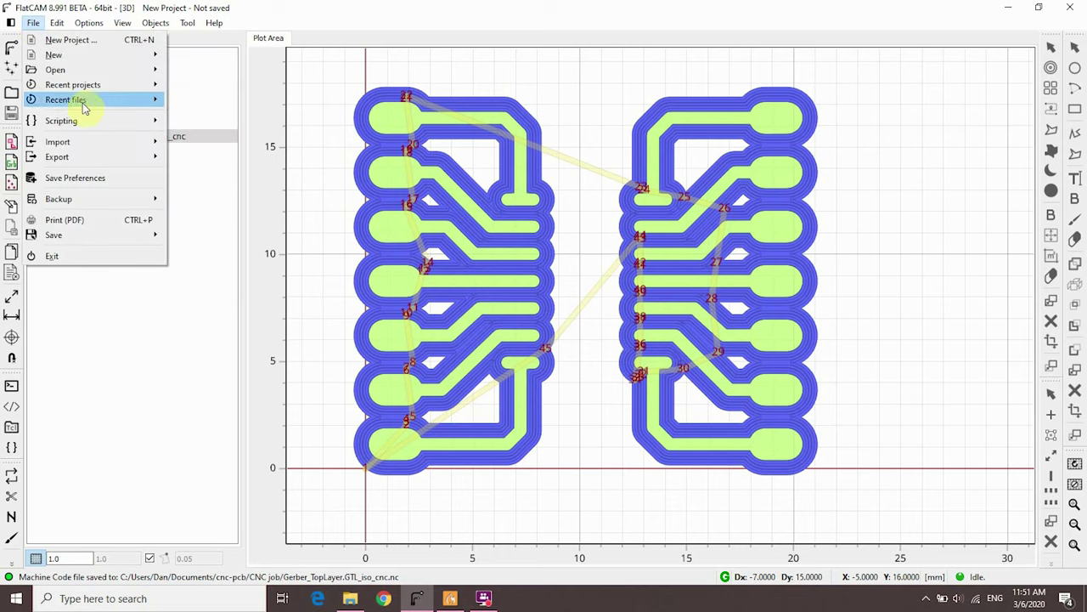
pyautogui.moveTo(101, 70)
pyautogui.click(224, 113)
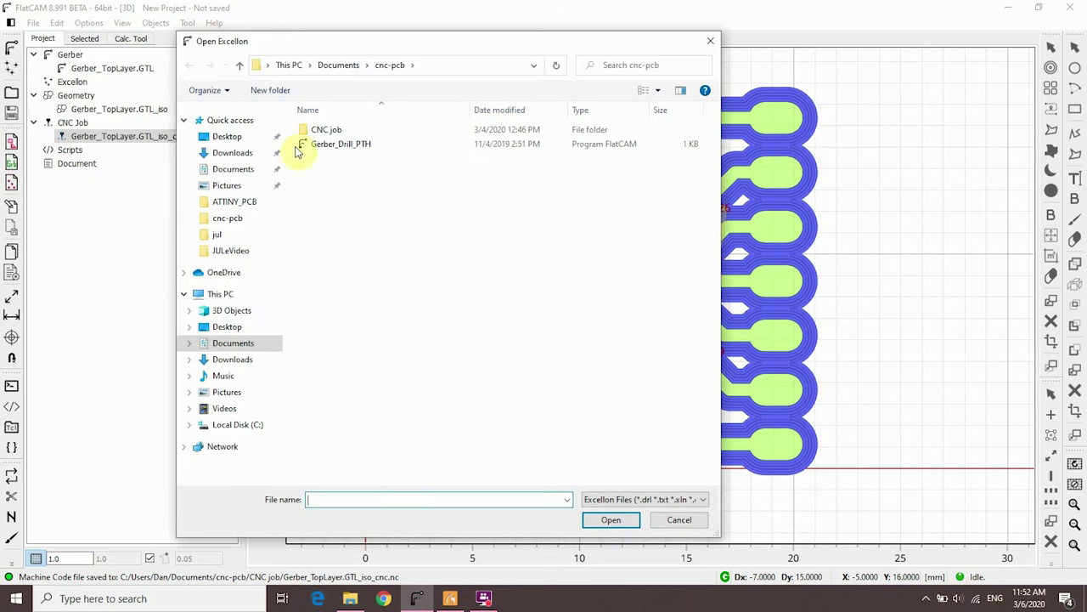
pyautogui.click(323, 144)
pyautogui.click(608, 516)
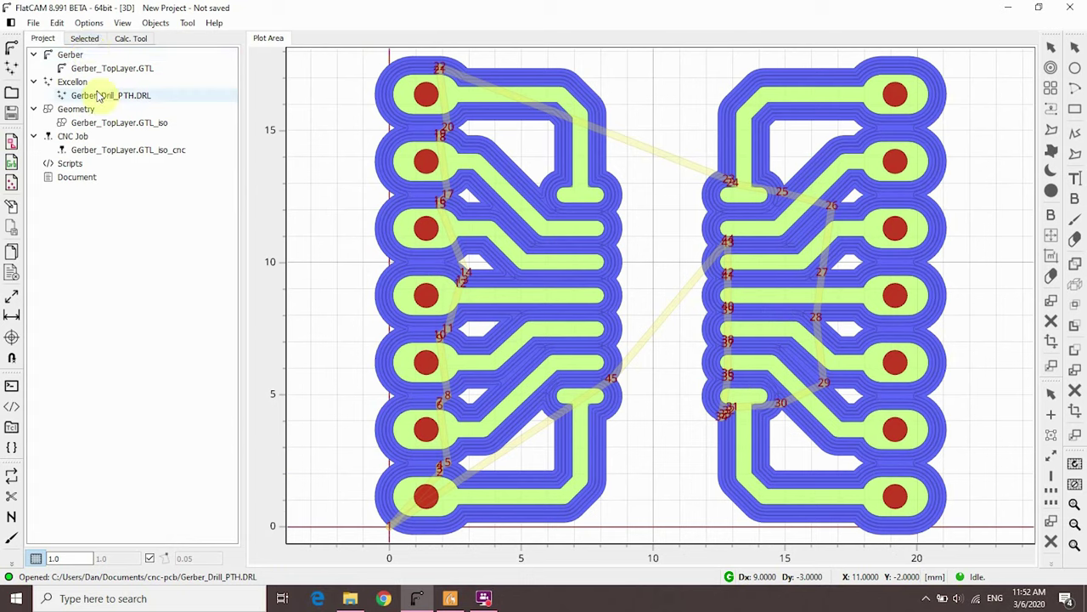
# - Set the Gerber_Drill_PTH.DRL cut depth to -2.0000 mm and generate its drilling G-code
pyautogui.click(97, 95)
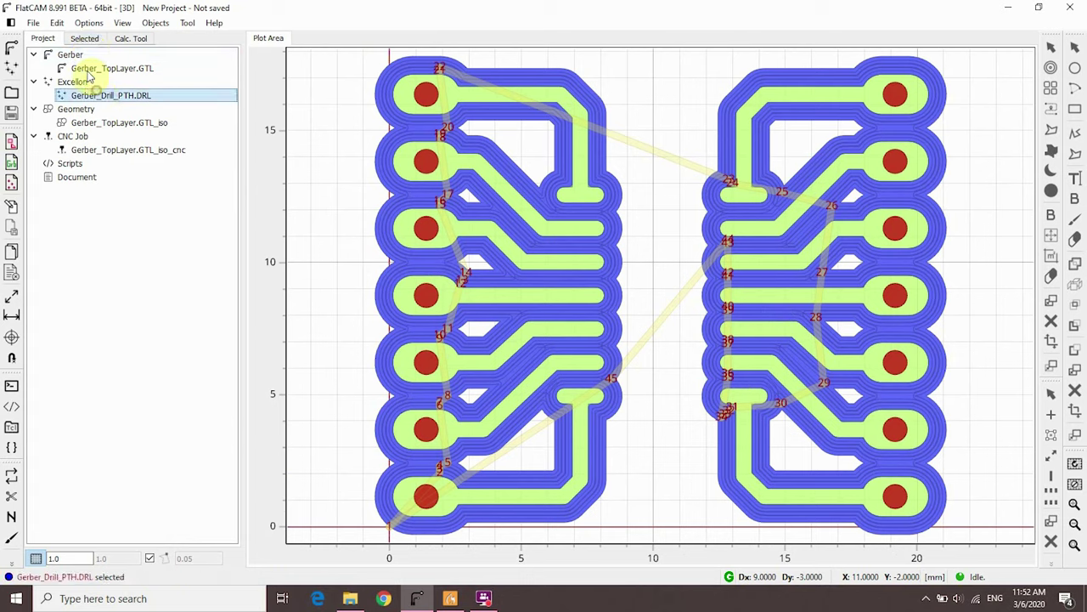
pyautogui.click(82, 39)
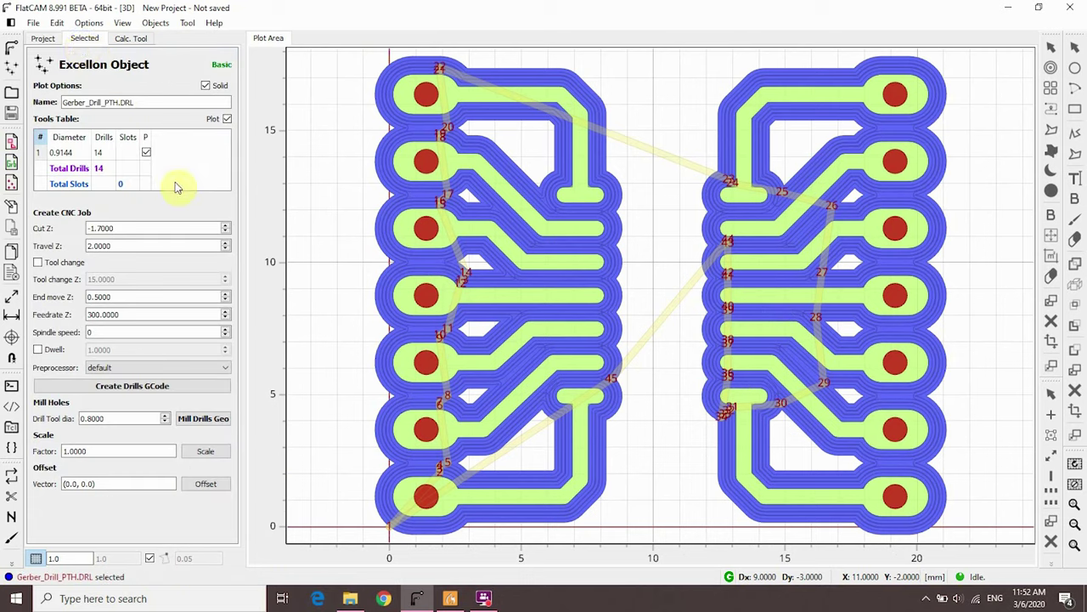
pyautogui.click(151, 227)
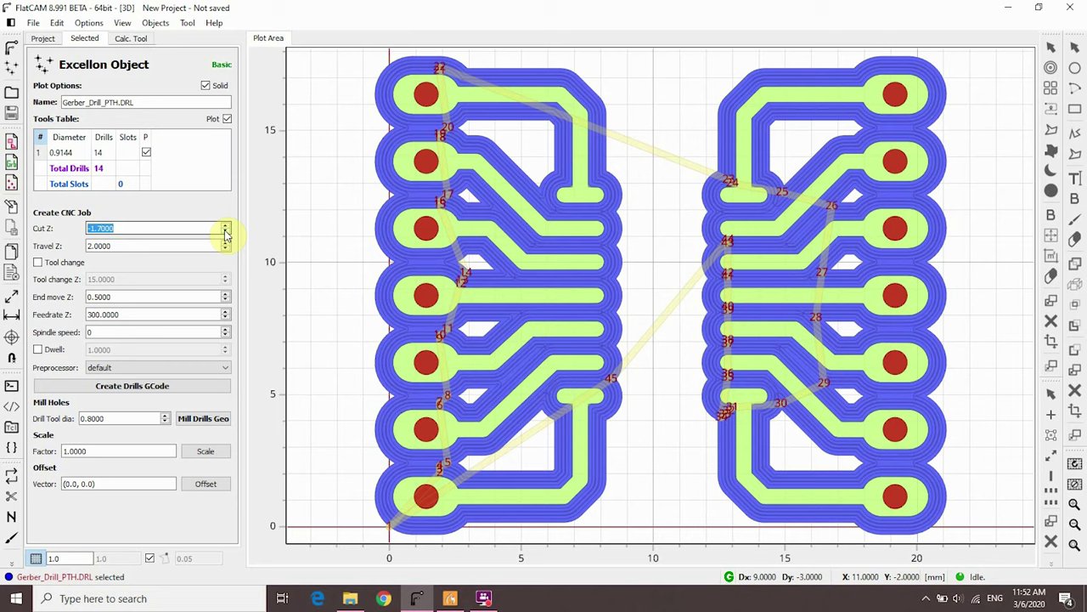
pyautogui.click(226, 238)
pyautogui.click(225, 237)
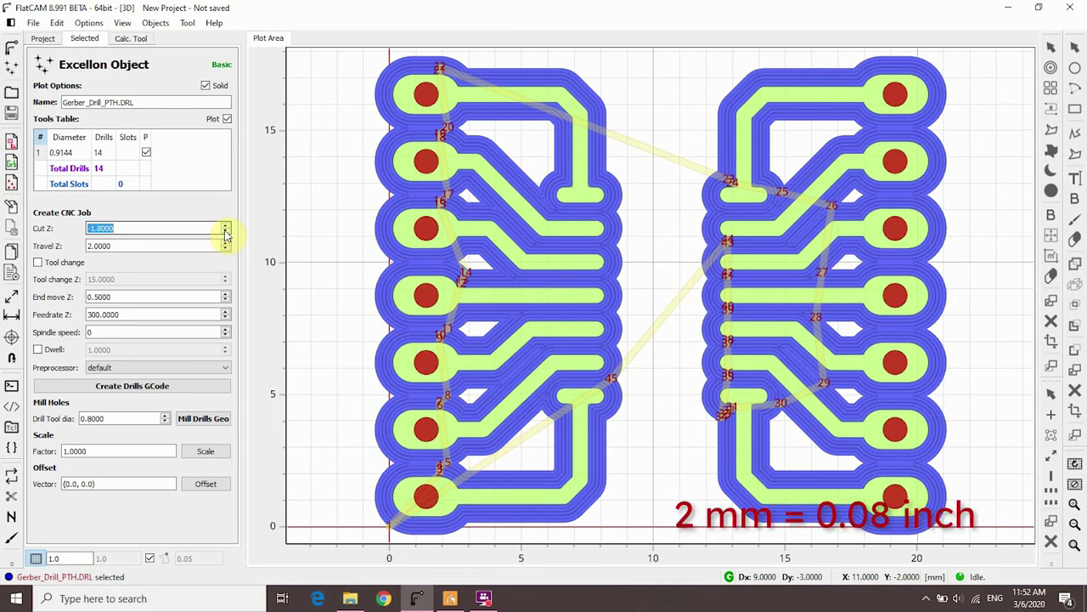
pyautogui.click(226, 238)
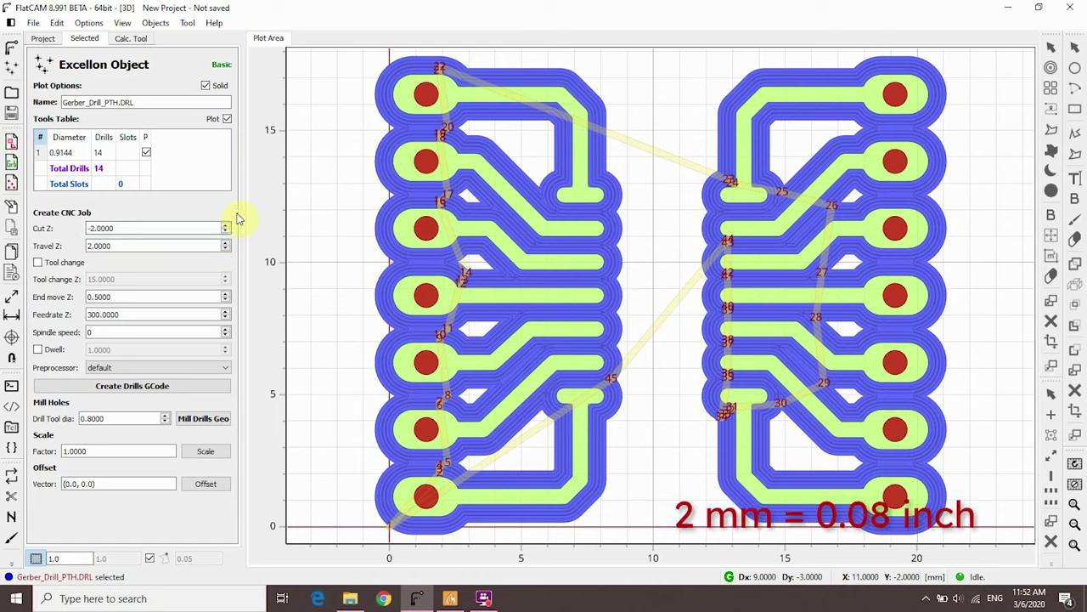
pyautogui.click(156, 245)
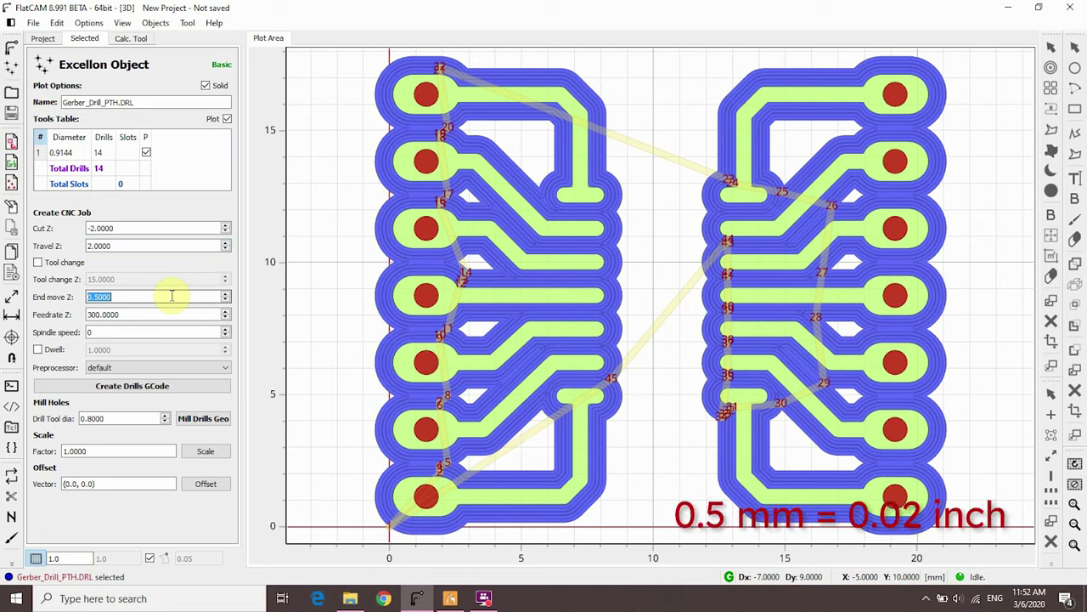
pyautogui.click(148, 315)
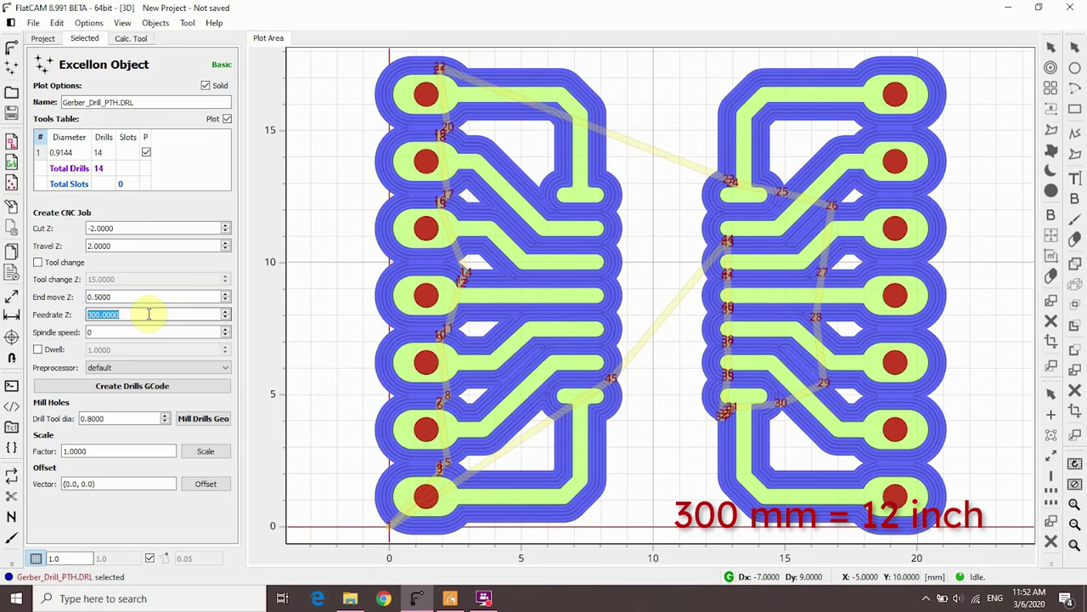
pyautogui.click(128, 331)
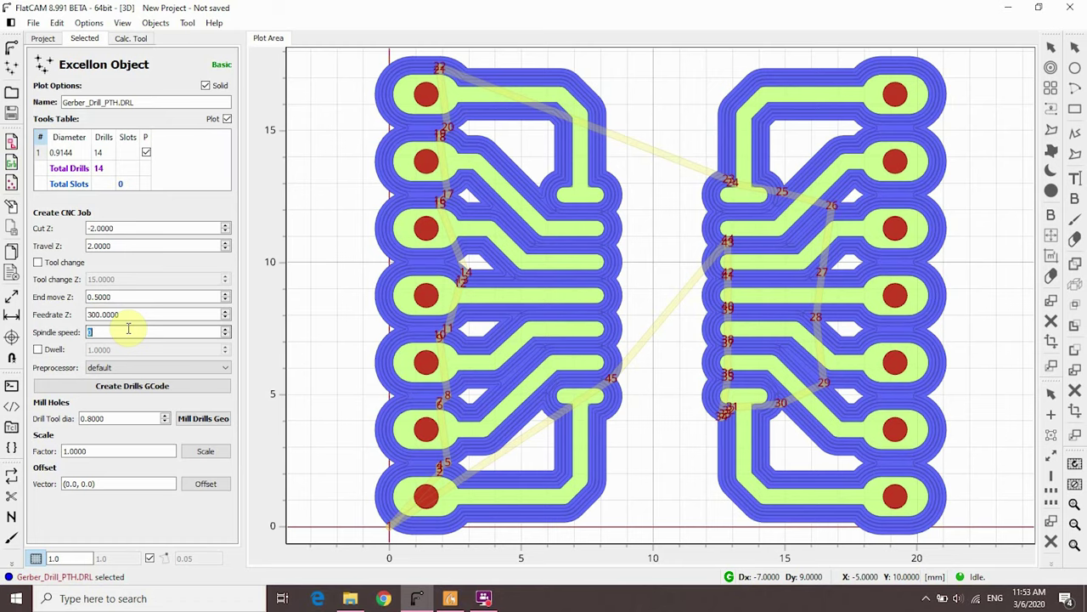
pyautogui.click(191, 392)
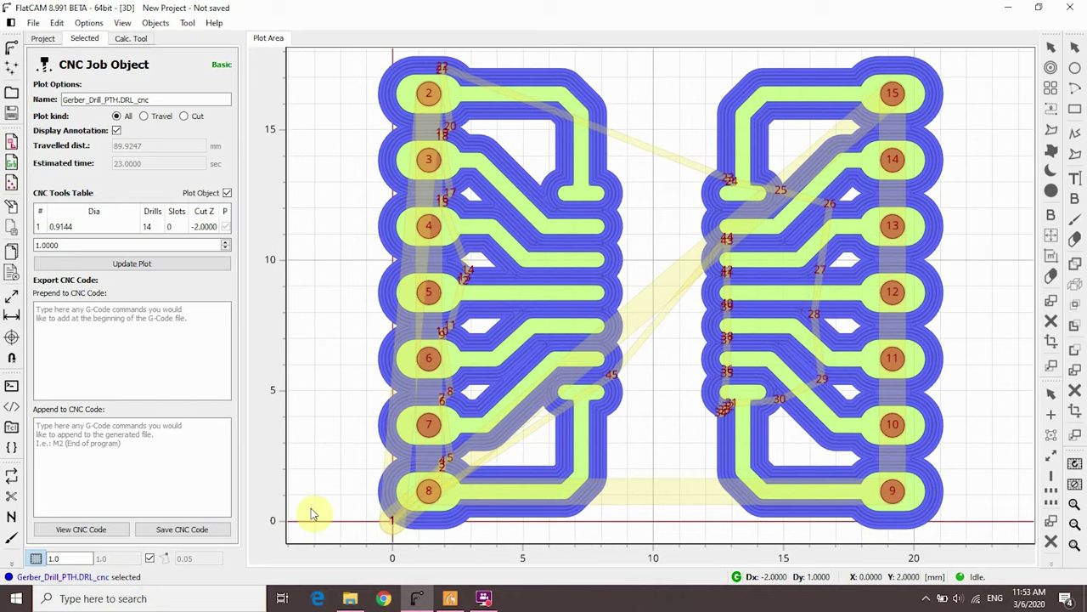
# - Save the drill G-code as Gerber_Drill_PTH.DRL_cnc.nc in the CNC job folder
pyautogui.click(184, 527)
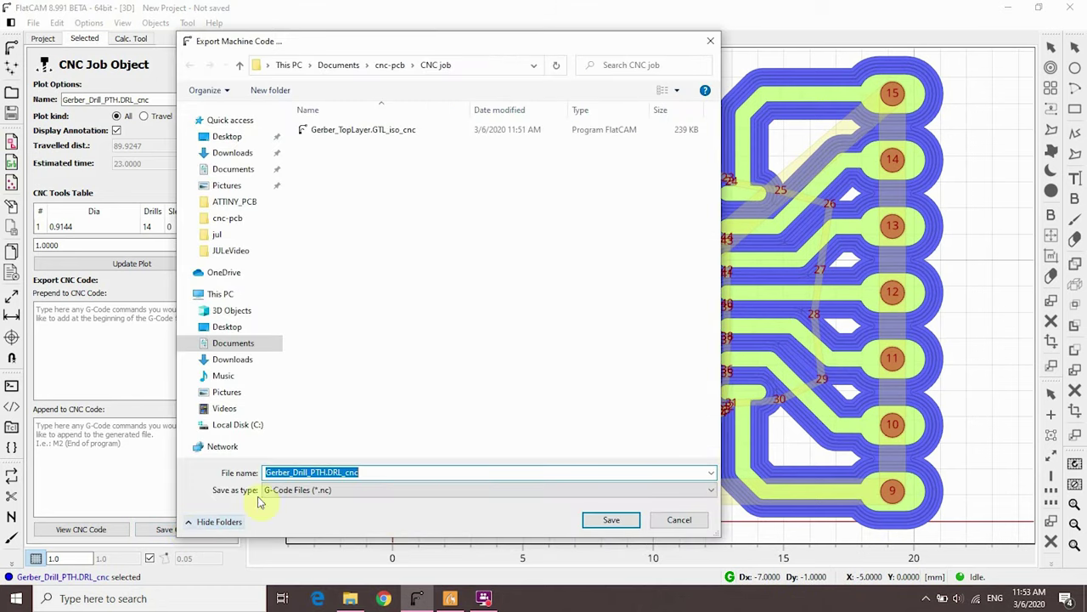
pyautogui.click(608, 519)
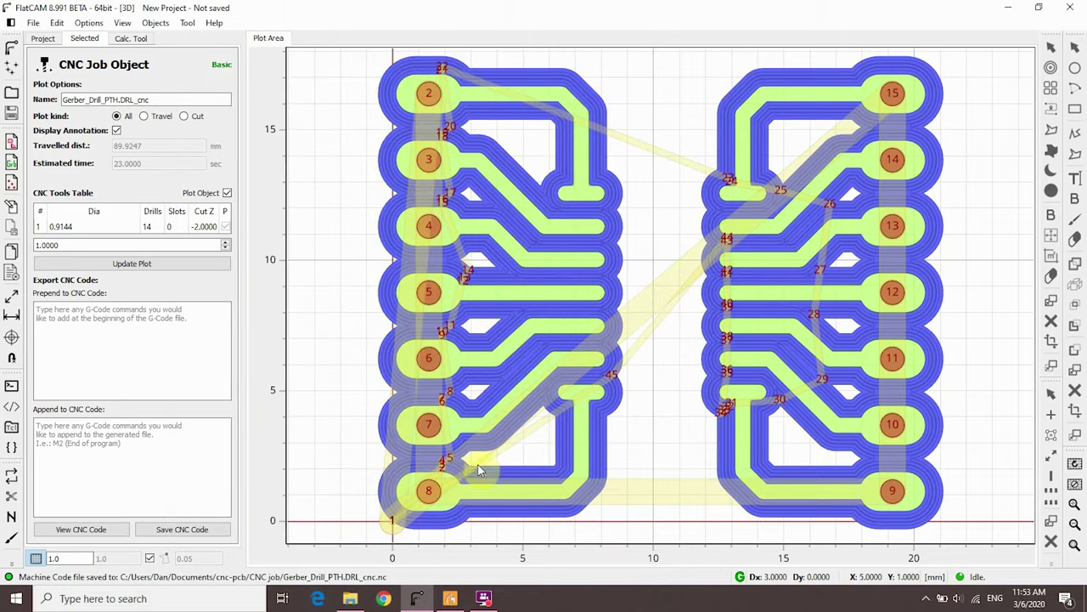
pyautogui.click(43, 40)
# - Disable the plots of the isolation CNC job, isolation geometry, drill object and drill CNC job
pyautogui.click(101, 150)
pyautogui.rightClick(104, 153)
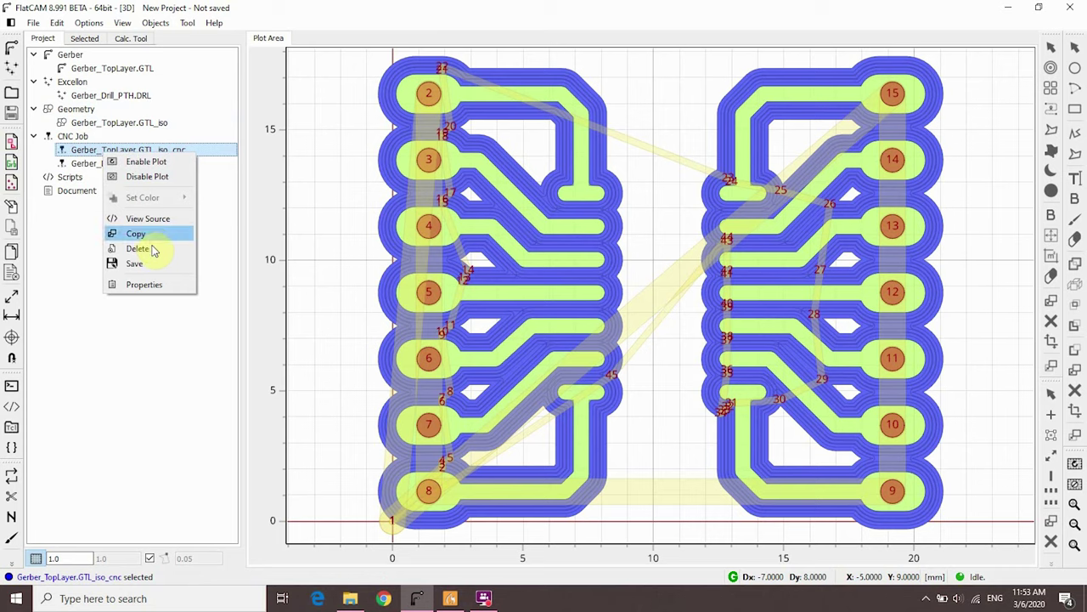
pyautogui.click(147, 176)
pyautogui.rightClick(132, 125)
pyautogui.click(176, 149)
pyautogui.rightClick(126, 96)
pyautogui.click(162, 124)
pyautogui.rightClick(145, 163)
pyautogui.click(174, 189)
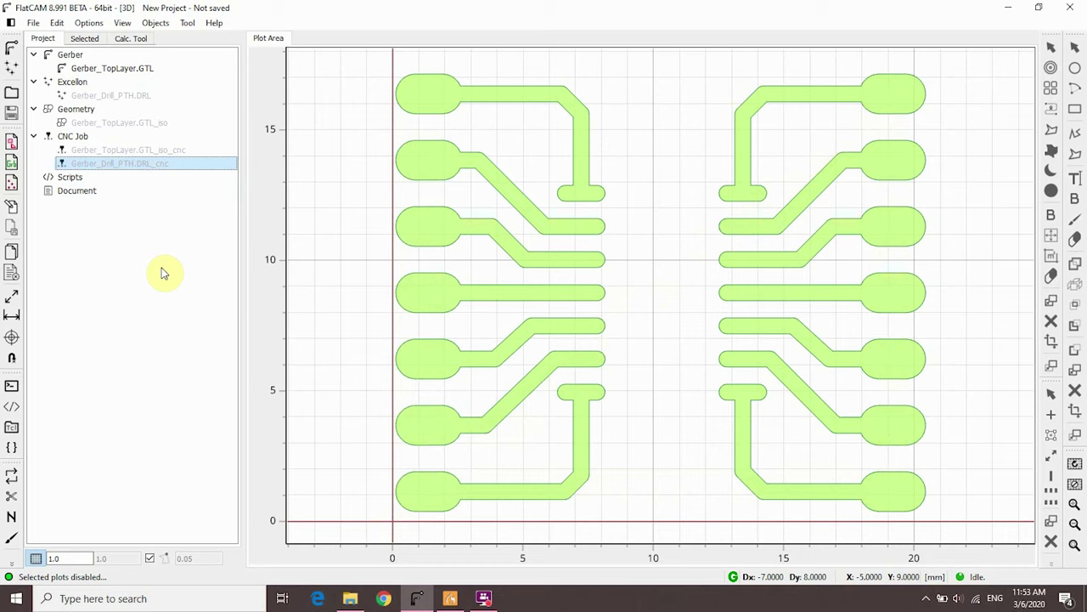
pyautogui.click(72, 58)
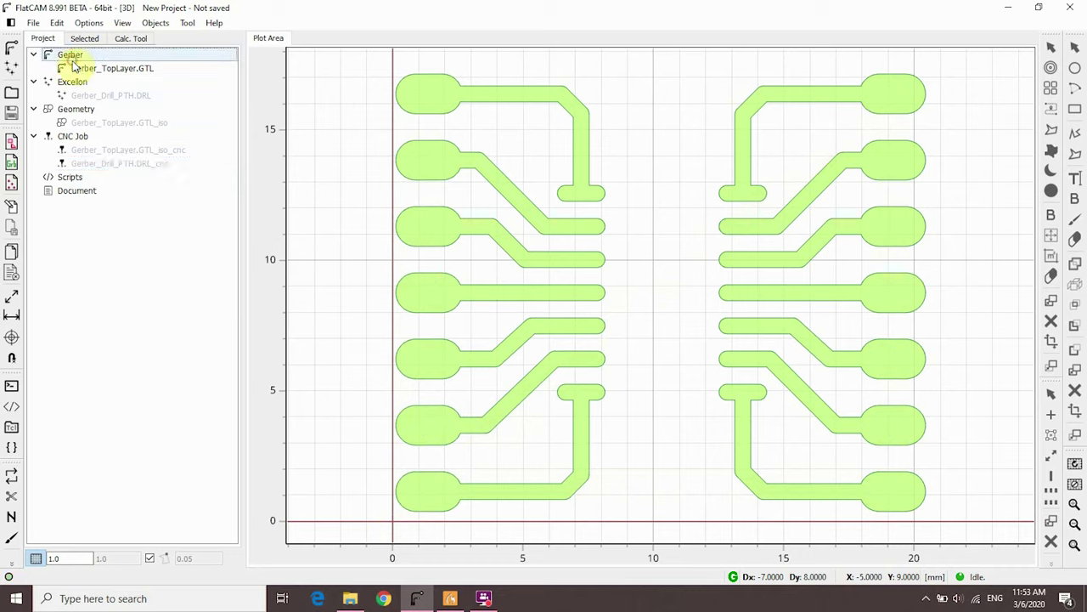
pyautogui.click(32, 22)
pyautogui.moveTo(78, 73)
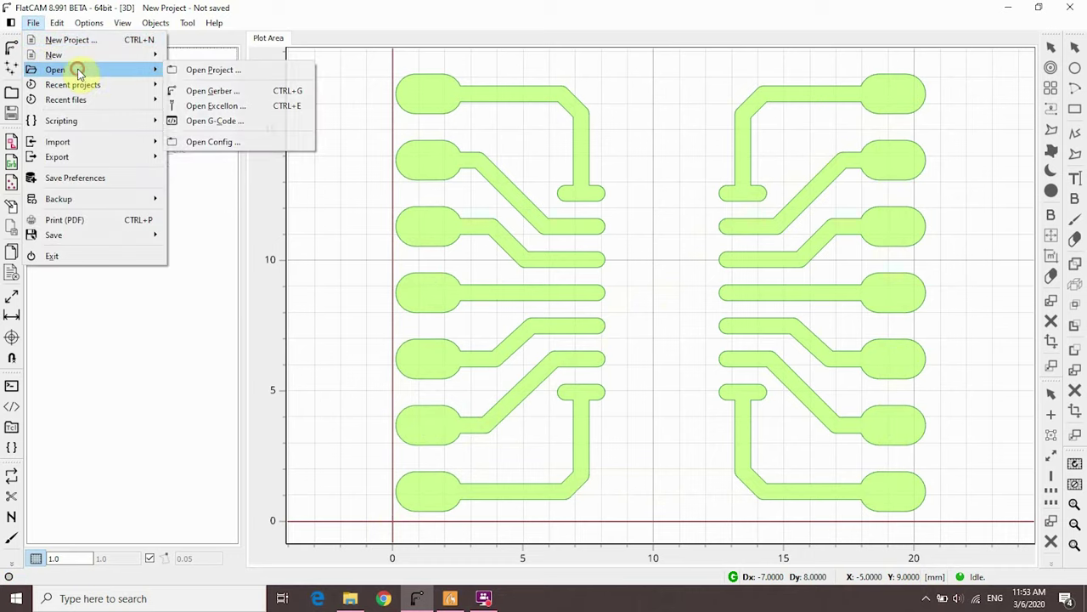
pyautogui.click(212, 90)
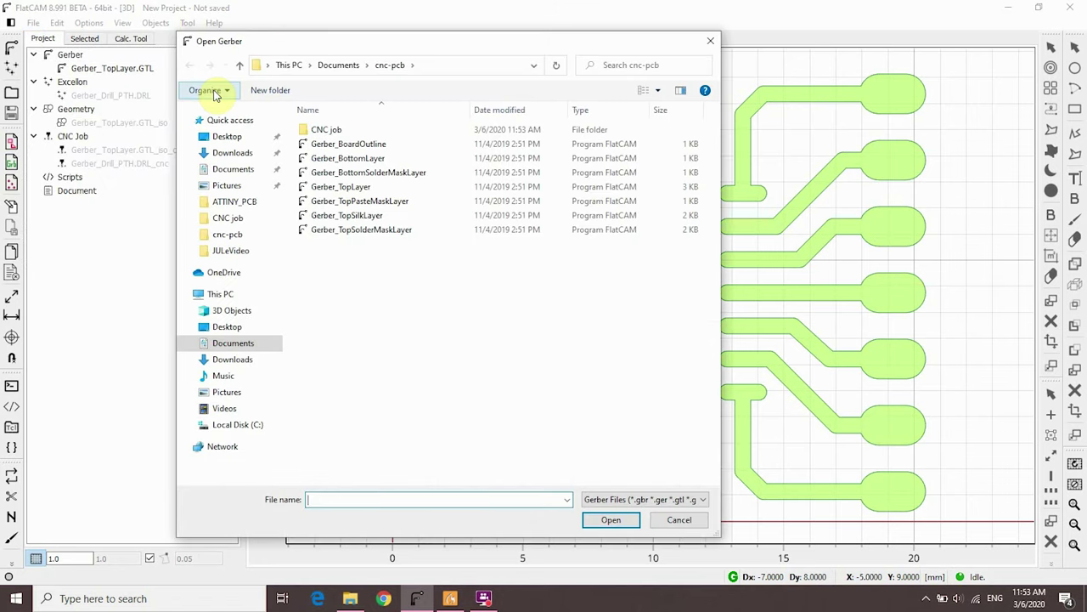
pyautogui.click(367, 143)
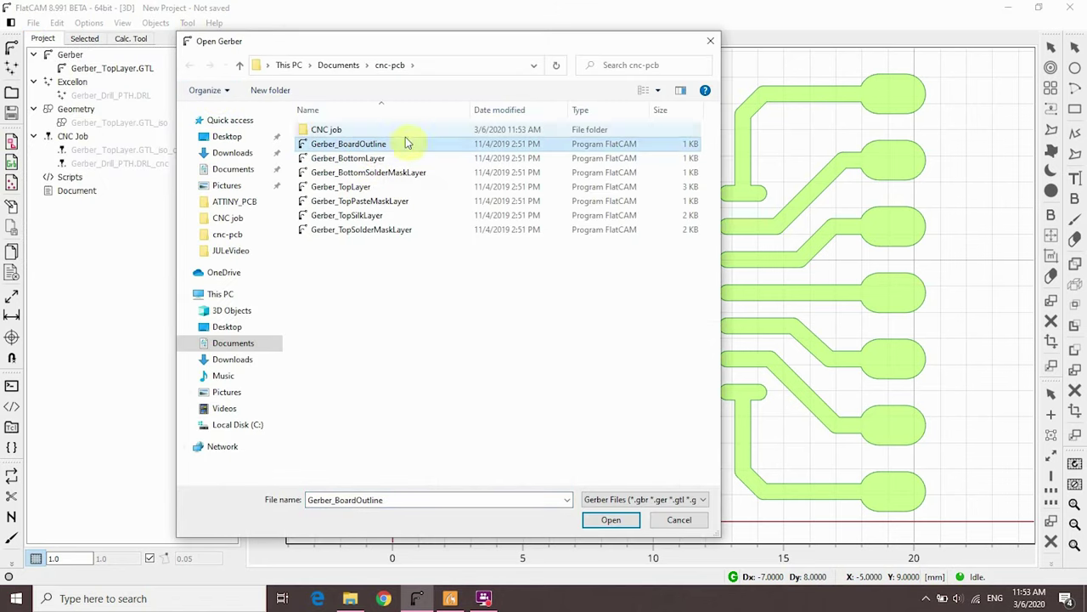
pyautogui.click(612, 520)
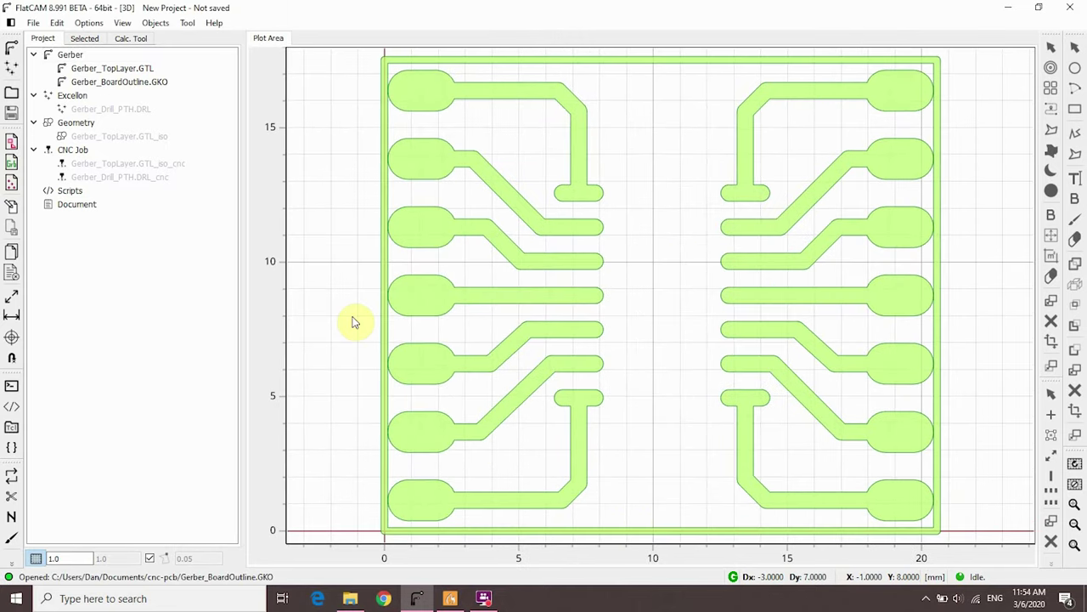
pyautogui.rightClick(144, 84)
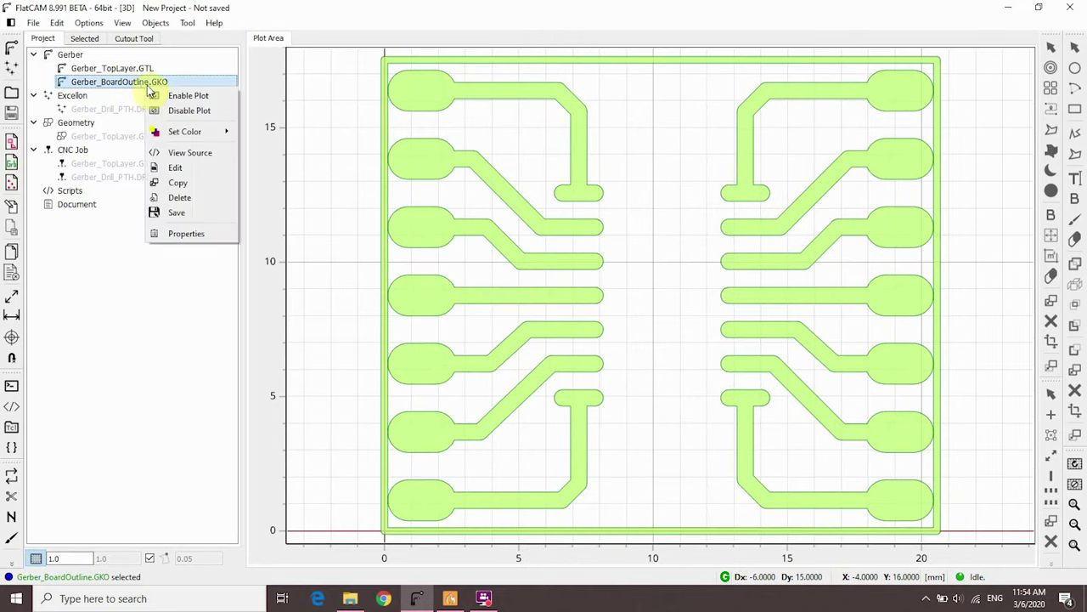
pyautogui.click(199, 196)
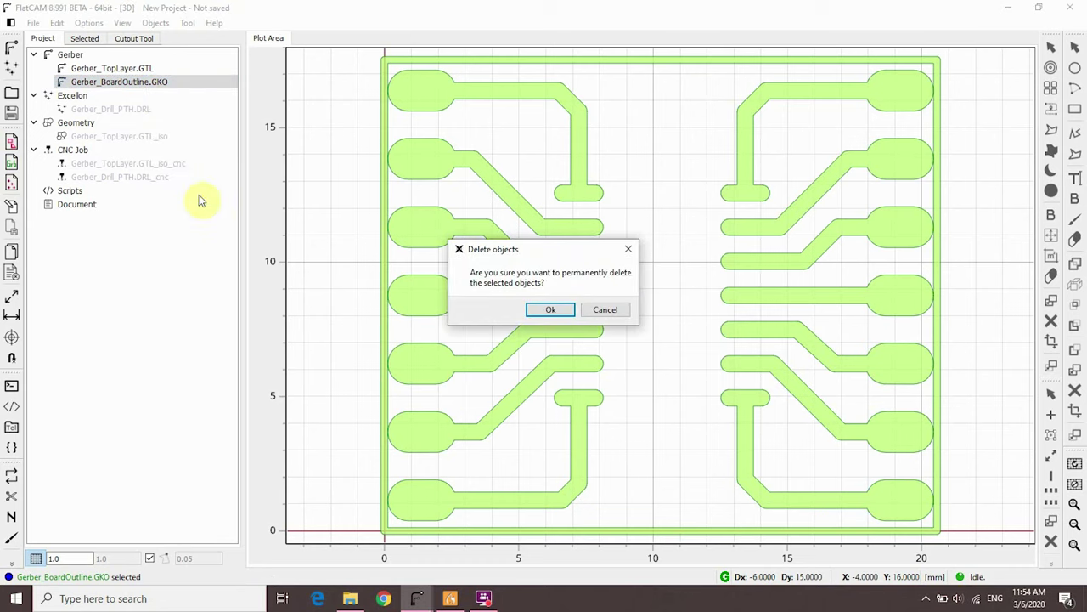
pyautogui.click(552, 311)
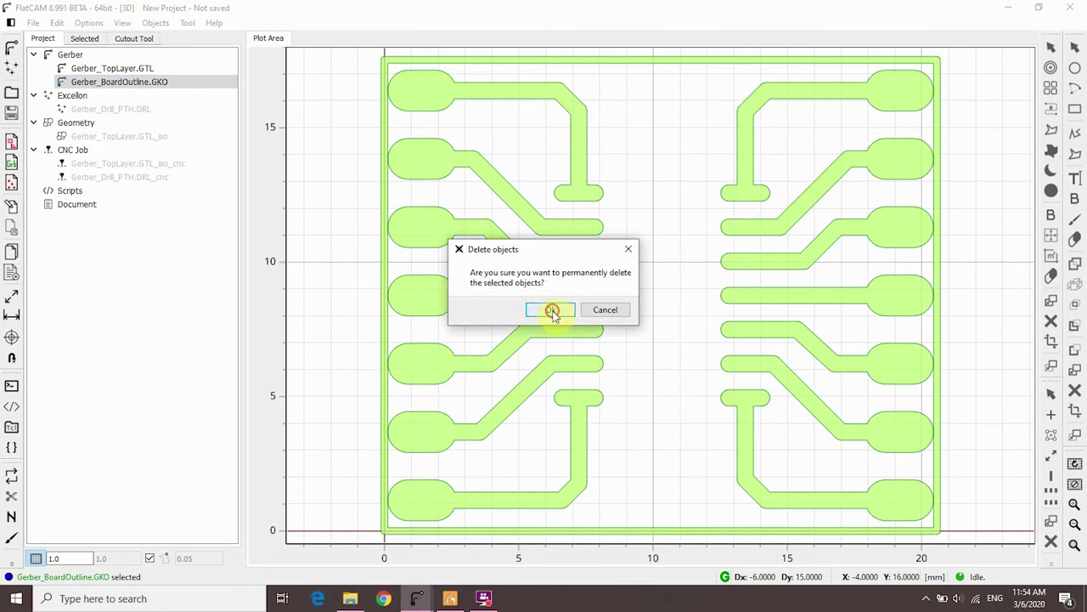
# - Open the Cutout PCB tool for Gerber_TopLayer.GTL and change the tool diameter from 2.4 to 1.0000
pyautogui.click(188, 25)
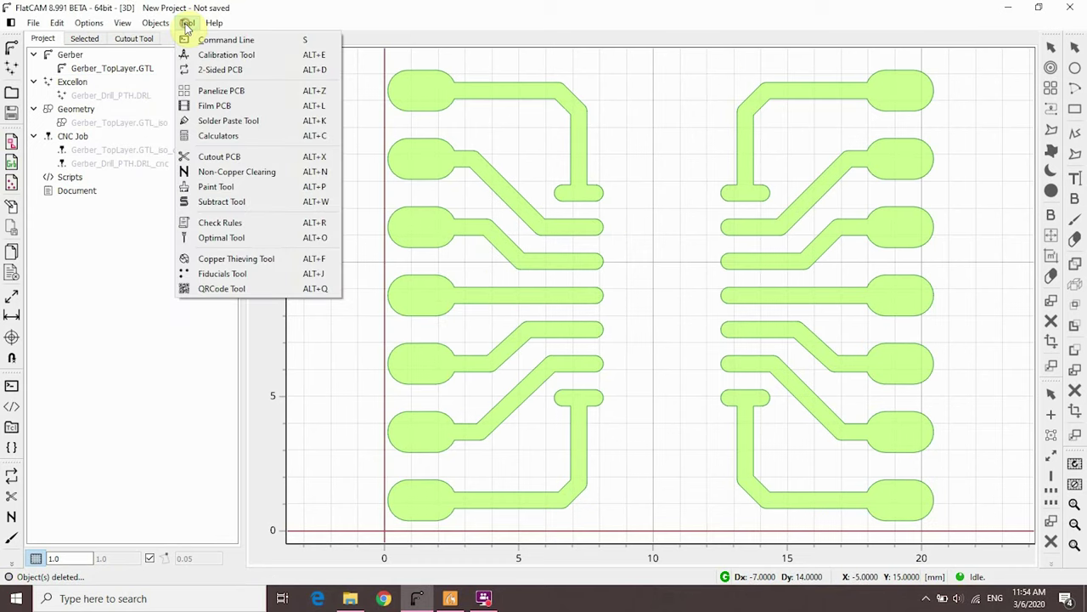
pyautogui.click(225, 159)
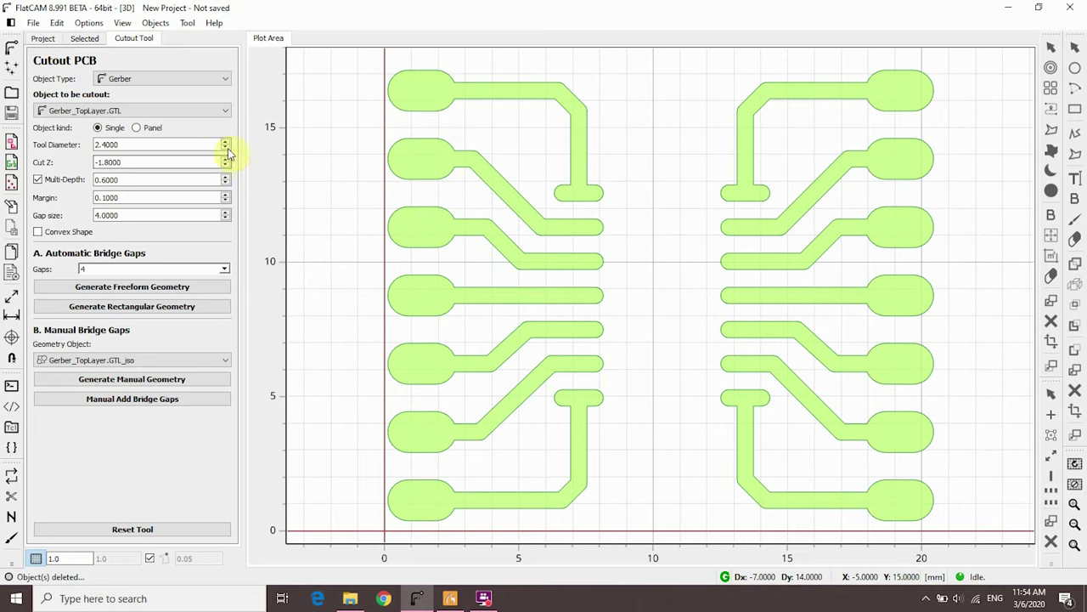
pyautogui.click(188, 109)
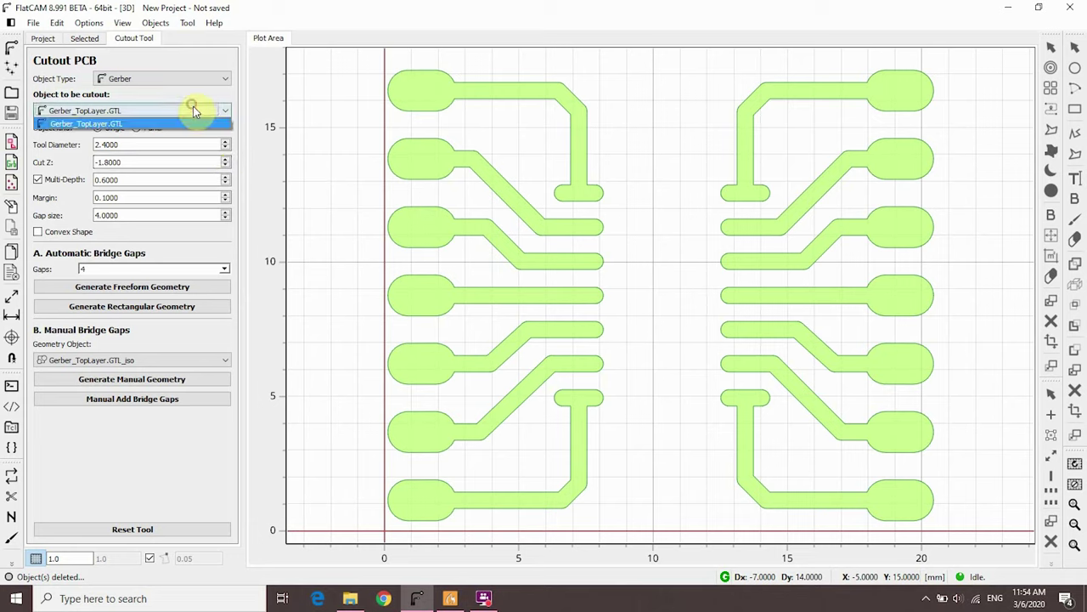
pyautogui.click(104, 127)
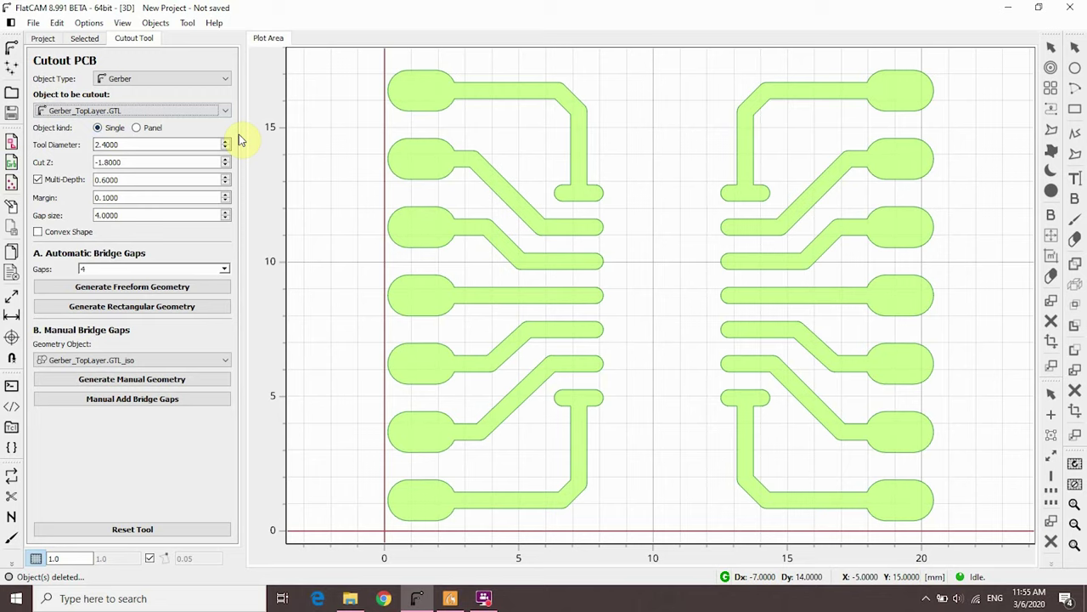
pyautogui.click(168, 147)
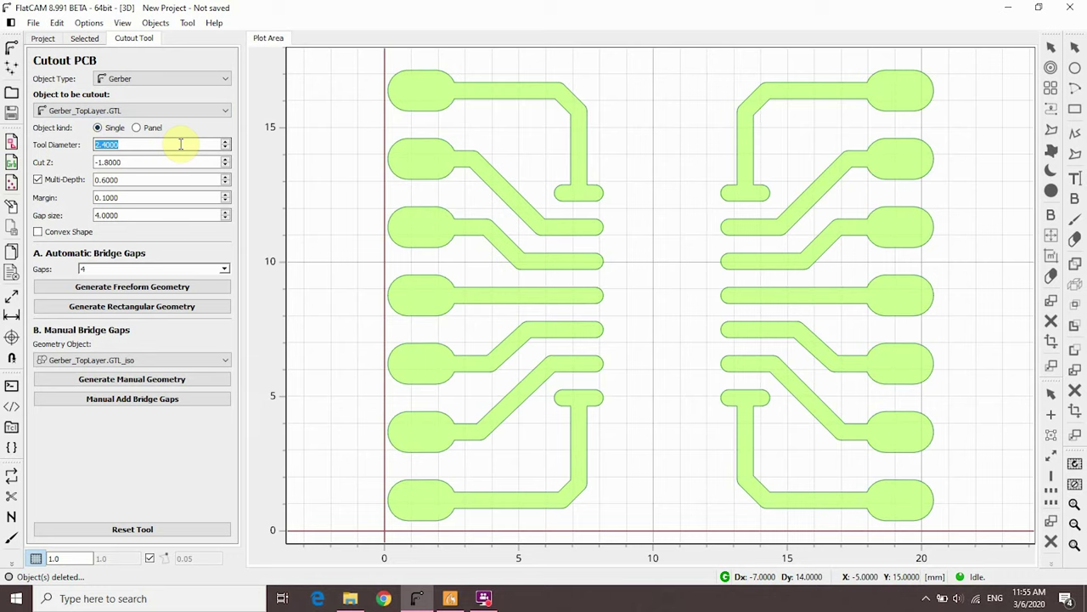
pyautogui.write('1')
pyautogui.press('Tab')
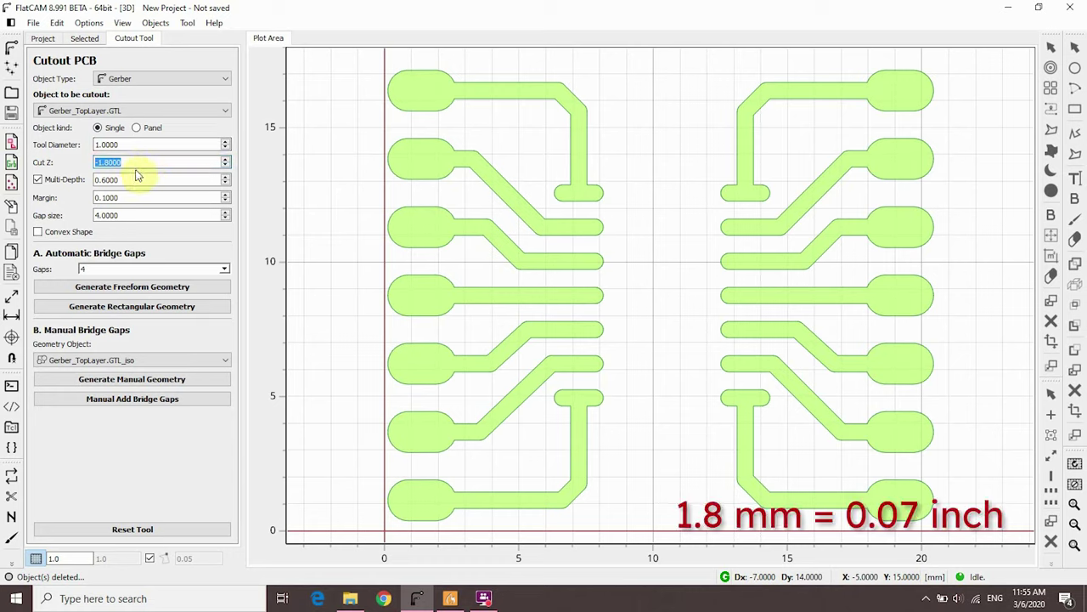
pyautogui.click(250, 181)
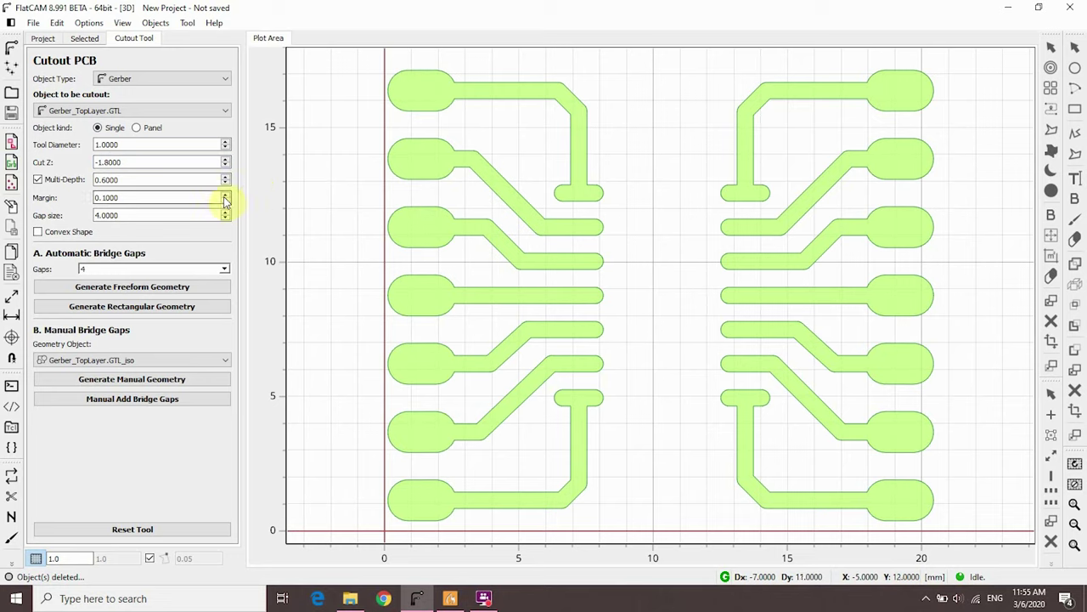
# - Set the cutout margin to 0.5000 and gap size to 3.0000, keeping 4 automatic gaps
pyautogui.click(183, 199)
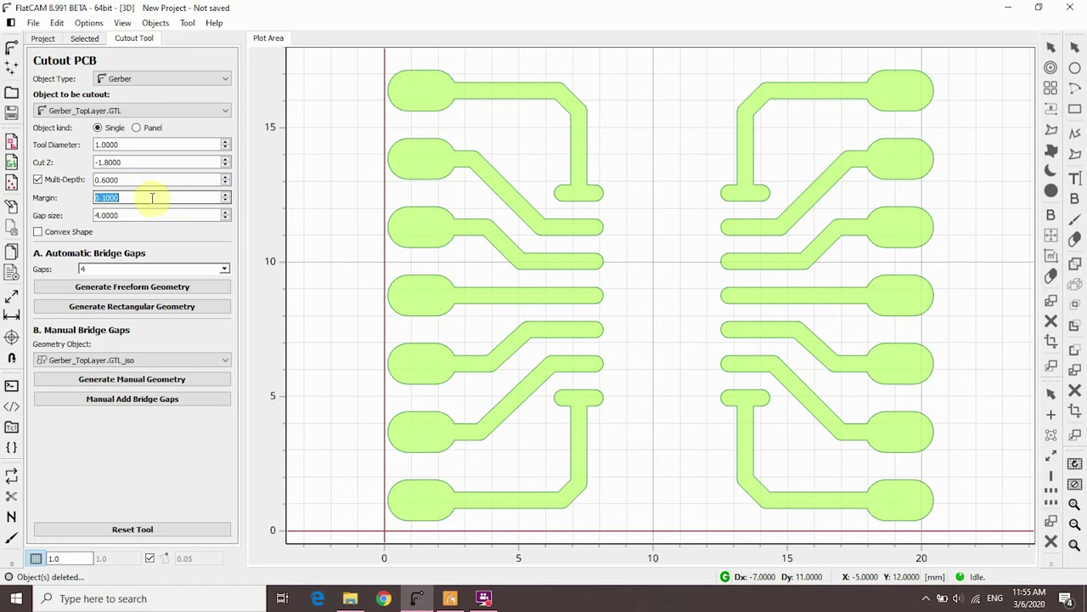
pyautogui.click(227, 196)
pyautogui.click(170, 214)
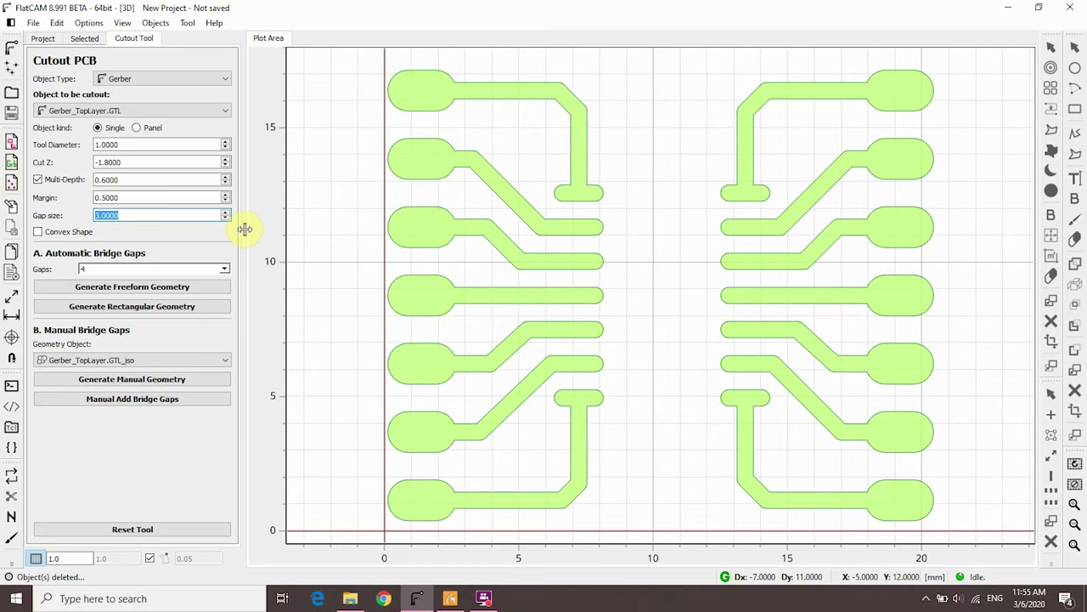
pyautogui.press('Return')
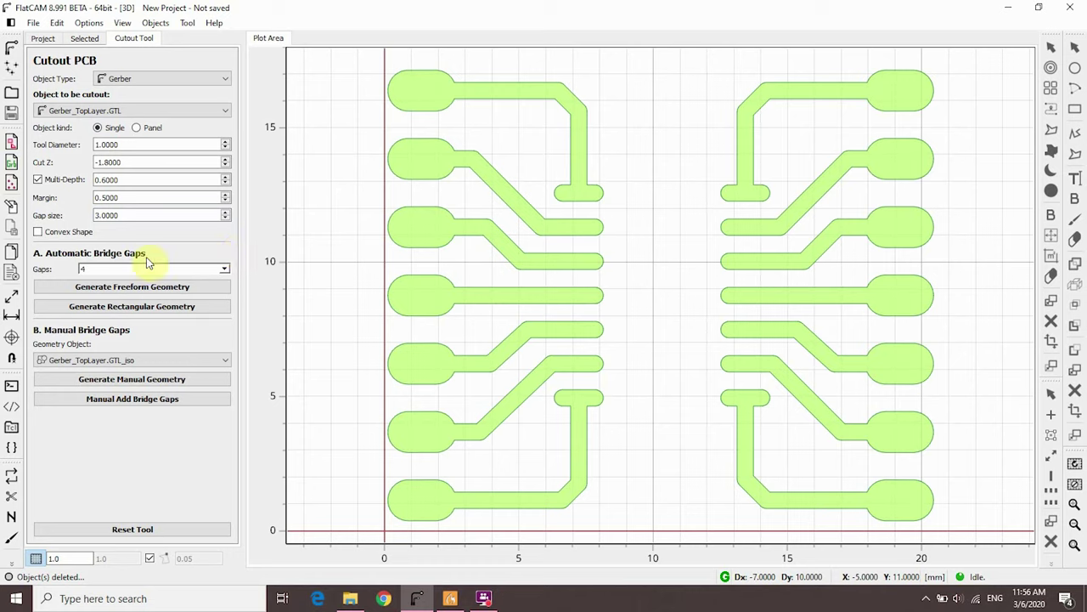
pyautogui.click(226, 270)
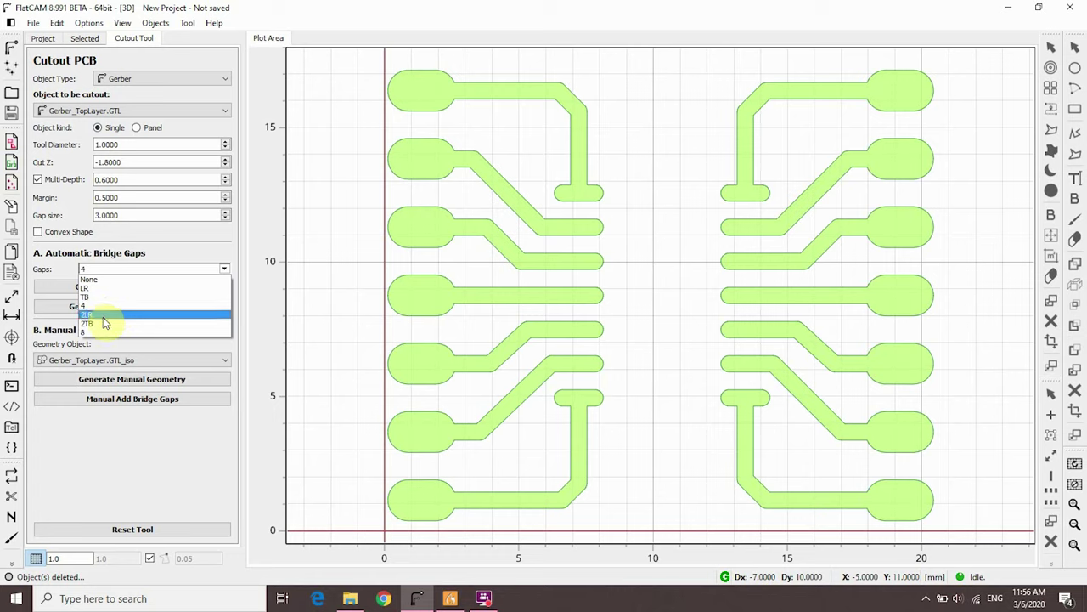
pyautogui.click(211, 452)
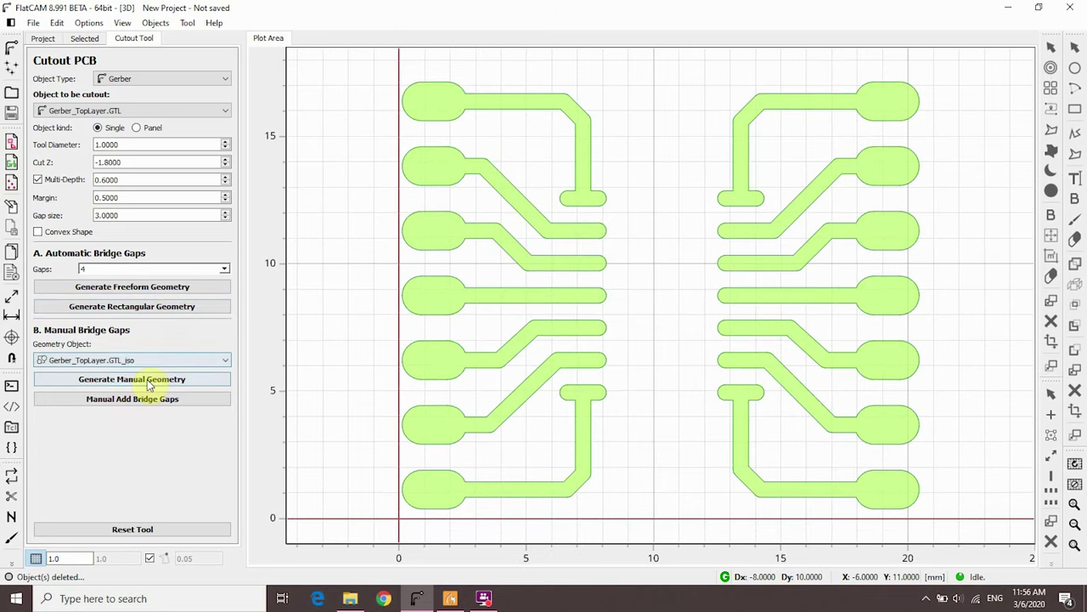
# - Generate the manual cutout outline geometry around the board
pyautogui.click(128, 360)
pyautogui.click(125, 360)
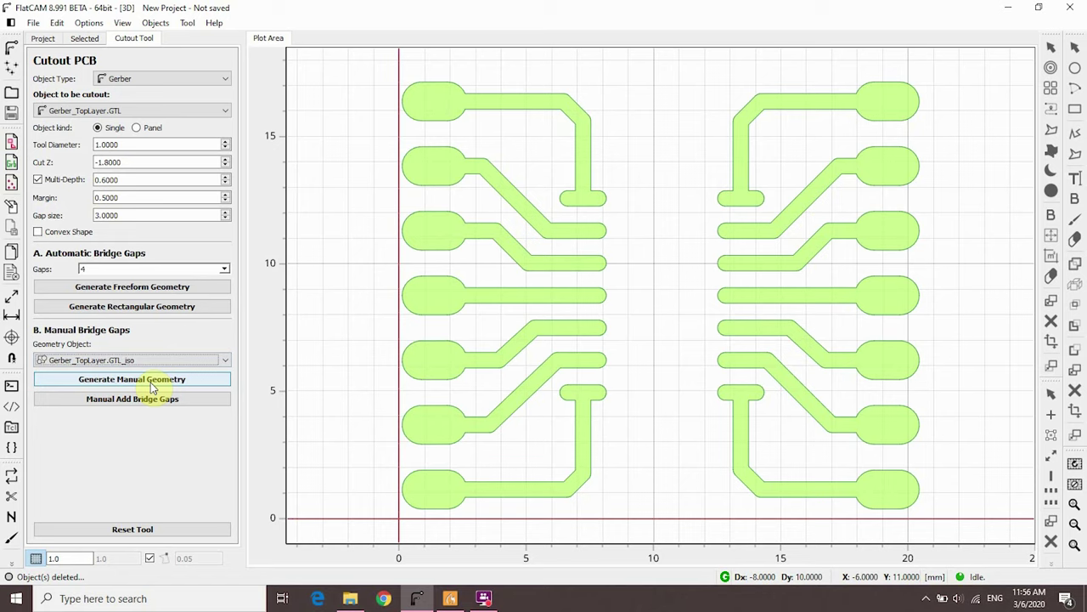
pyautogui.click(153, 386)
# - Add manual bridge gaps to the left, bottom, right and top edges of Gerber_TopLayer.GTL_cutout
pyautogui.click(146, 360)
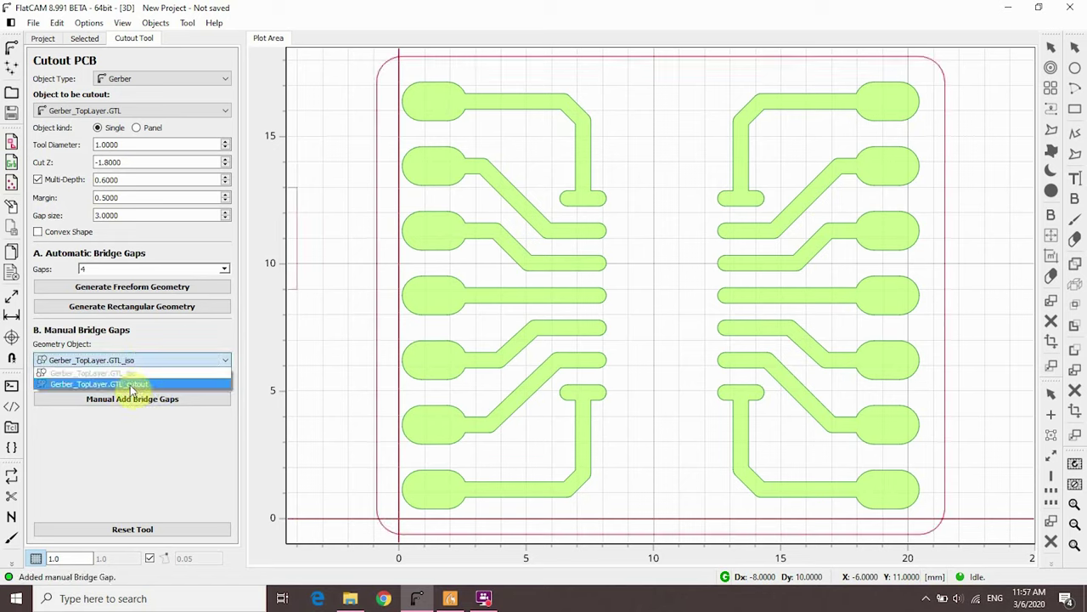
pyautogui.click(132, 384)
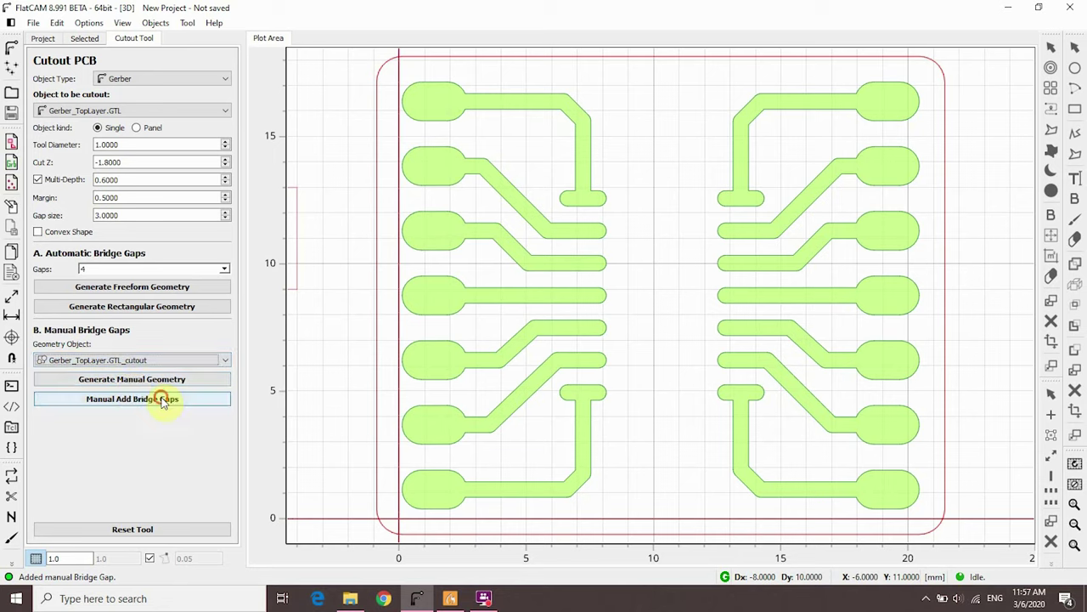
pyautogui.click(163, 400)
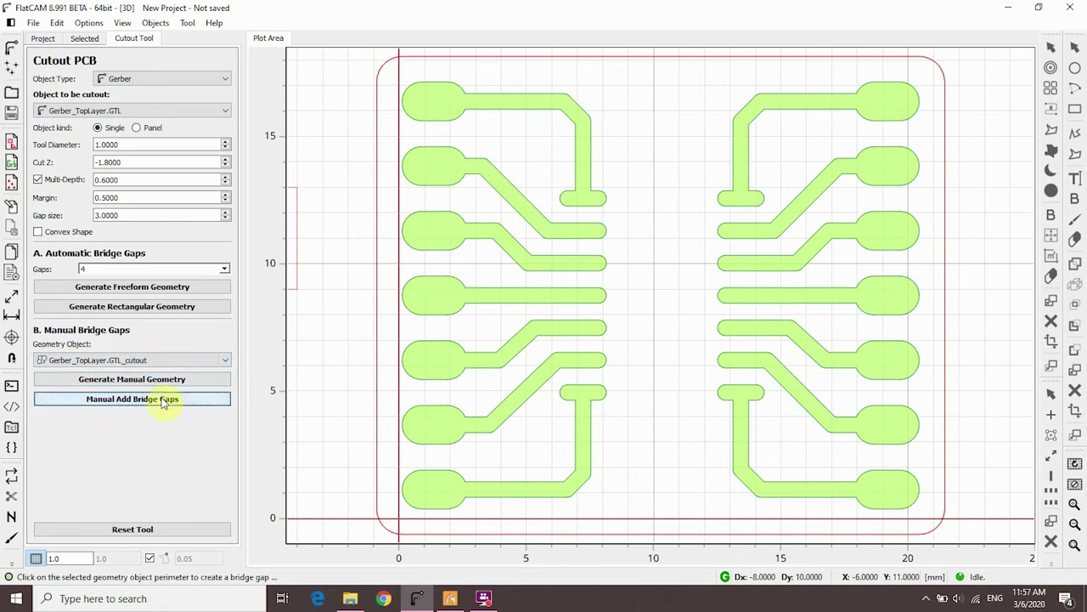
pyautogui.click(340, 283)
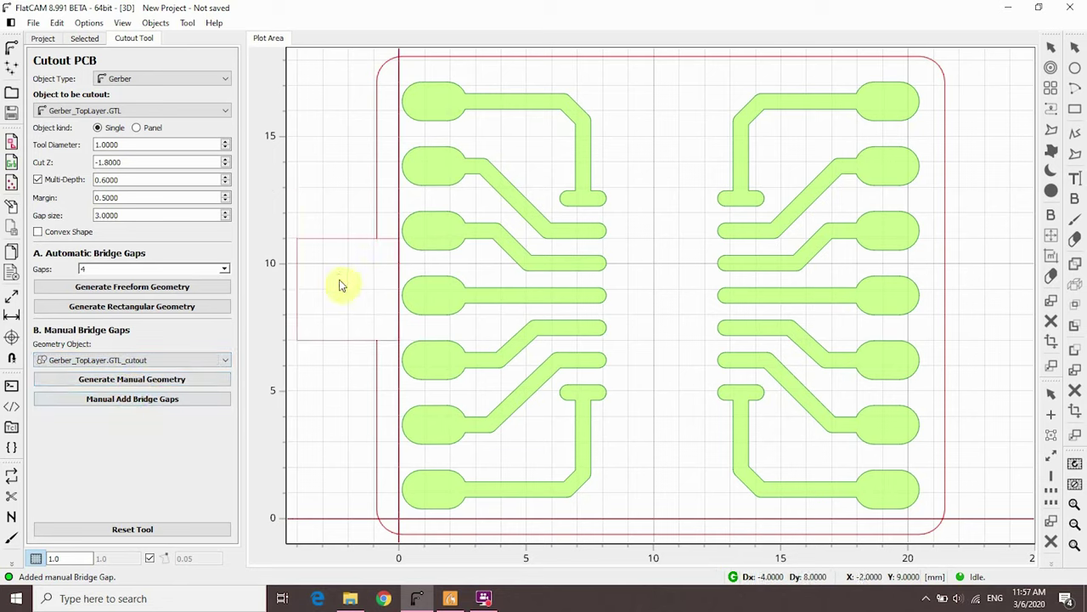
pyautogui.click(678, 517)
pyautogui.click(976, 277)
pyautogui.click(654, 60)
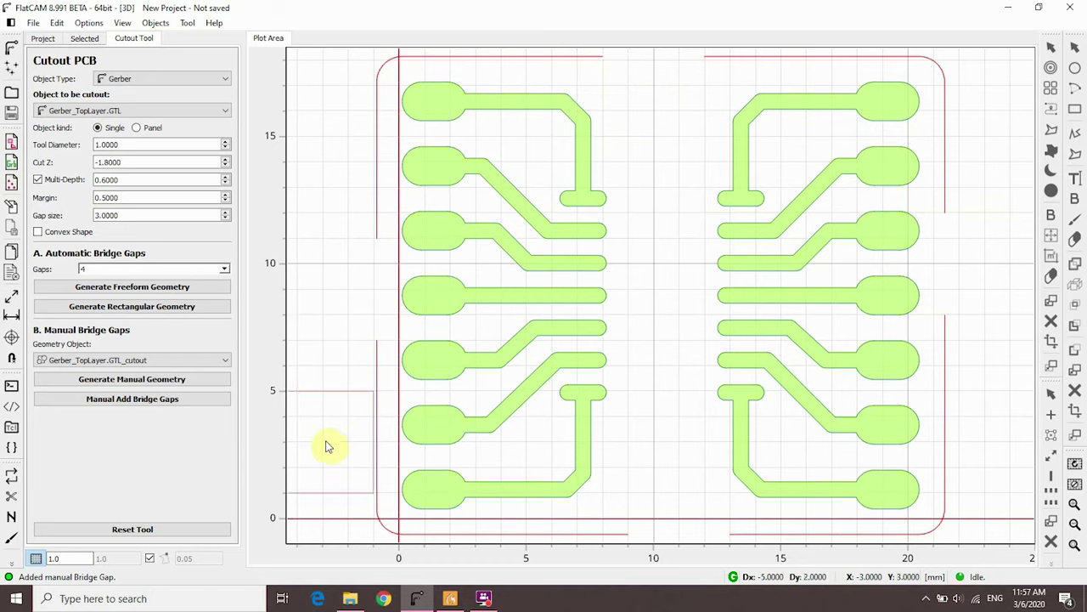
# - Set Gerber_TopLayer.GTL_cutout's end move Z to 0.5000 and generate its CNC job
pyautogui.click(42, 39)
pyautogui.click(121, 139)
pyautogui.click(86, 39)
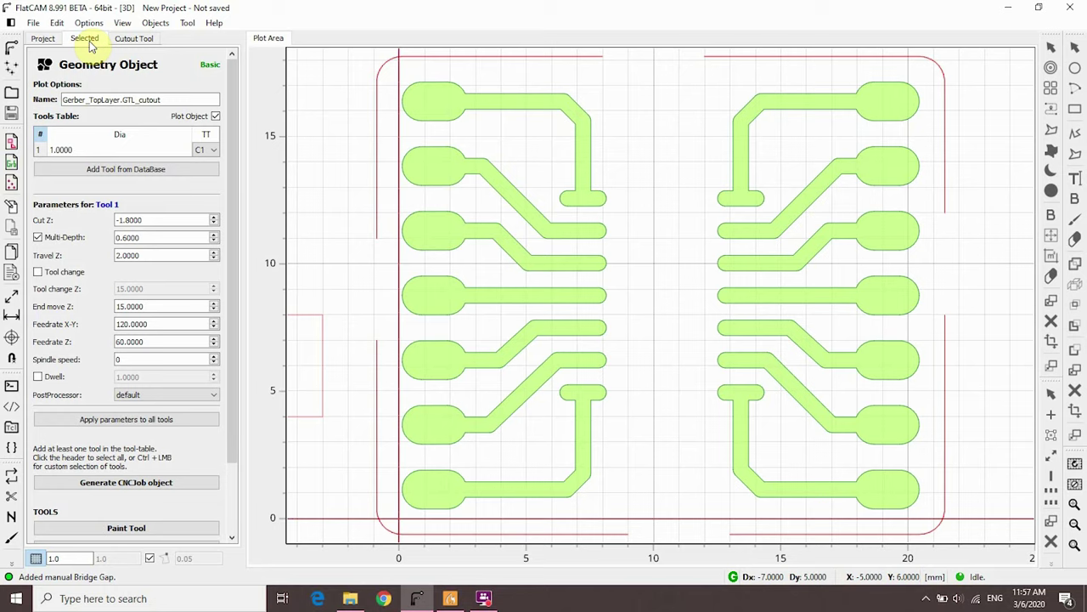
pyautogui.click(165, 219)
pyautogui.click(164, 236)
pyautogui.click(161, 254)
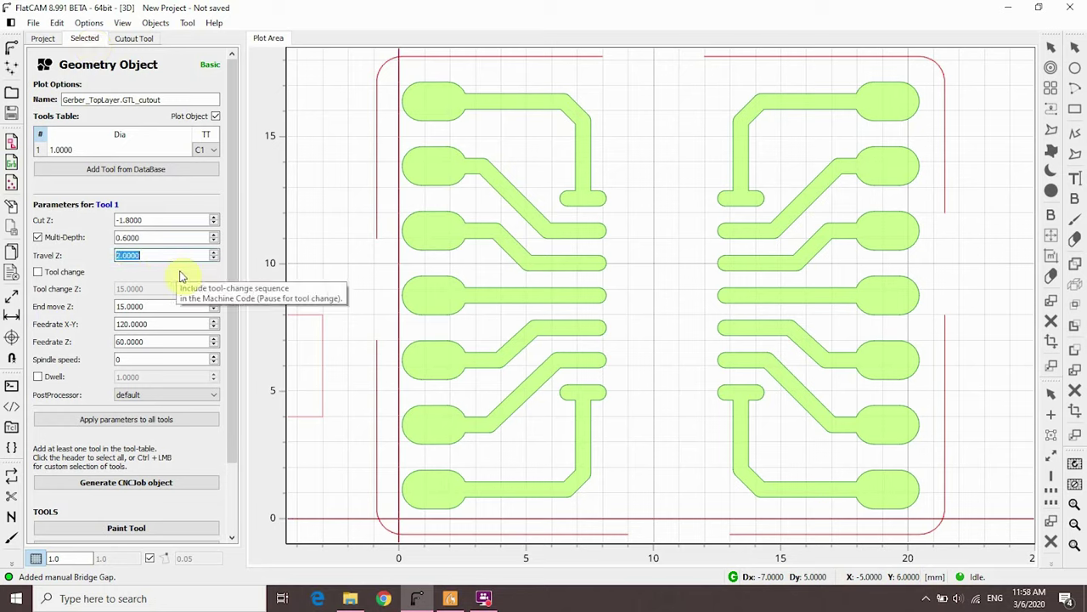
pyautogui.click(153, 306)
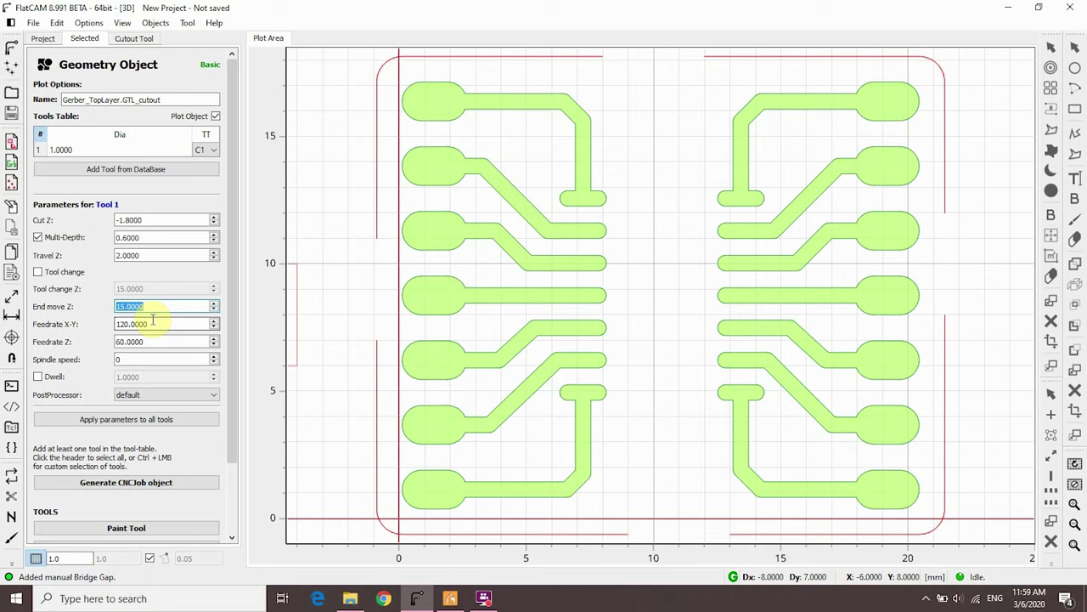
pyautogui.write('0.5')
pyautogui.click(153, 324)
pyautogui.click(155, 341)
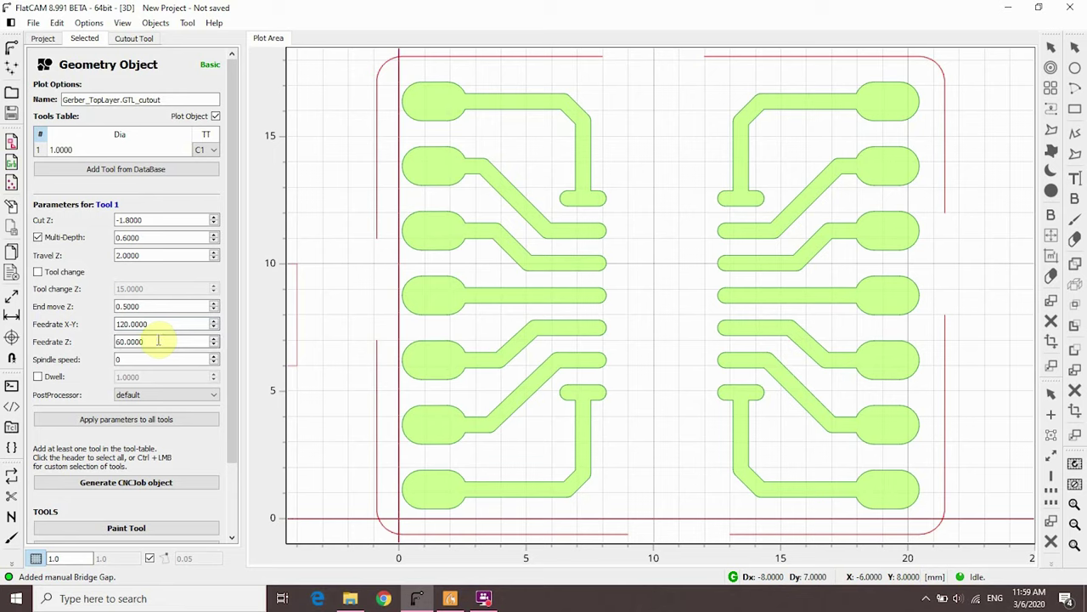
pyautogui.click(189, 481)
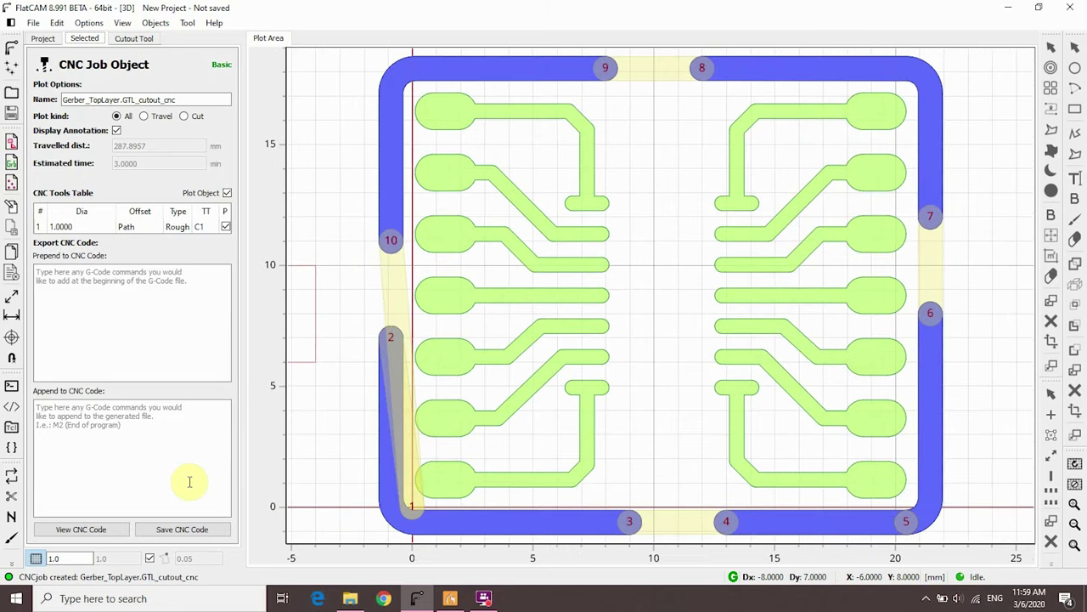
# - Save the cutout G-code as Gerber_TopLayer.GTL_cutout_cnc.nc in the CNC job folder
pyautogui.click(182, 528)
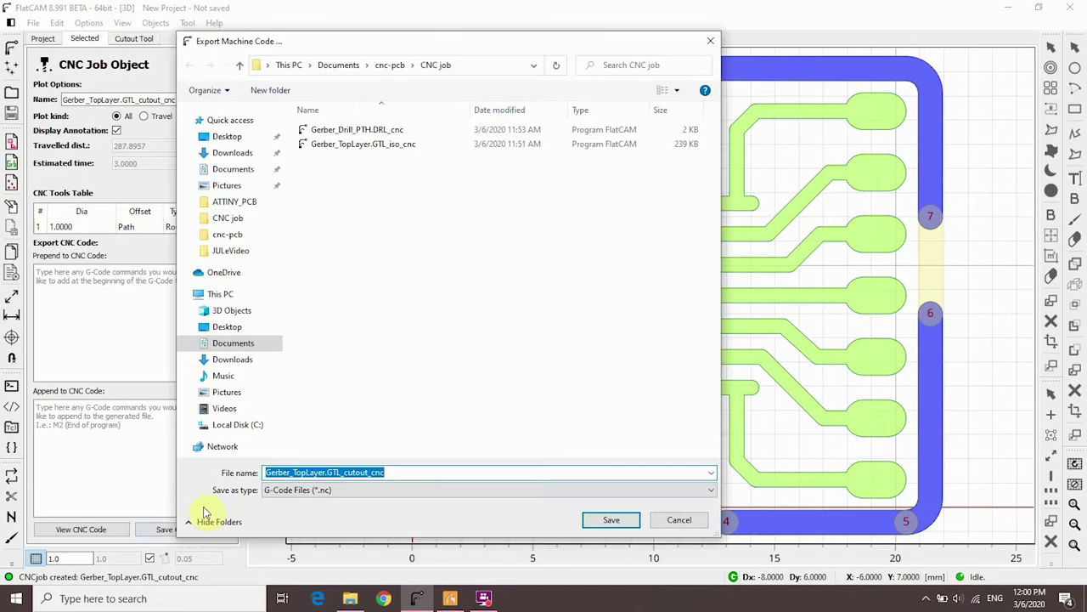
pyautogui.click(619, 520)
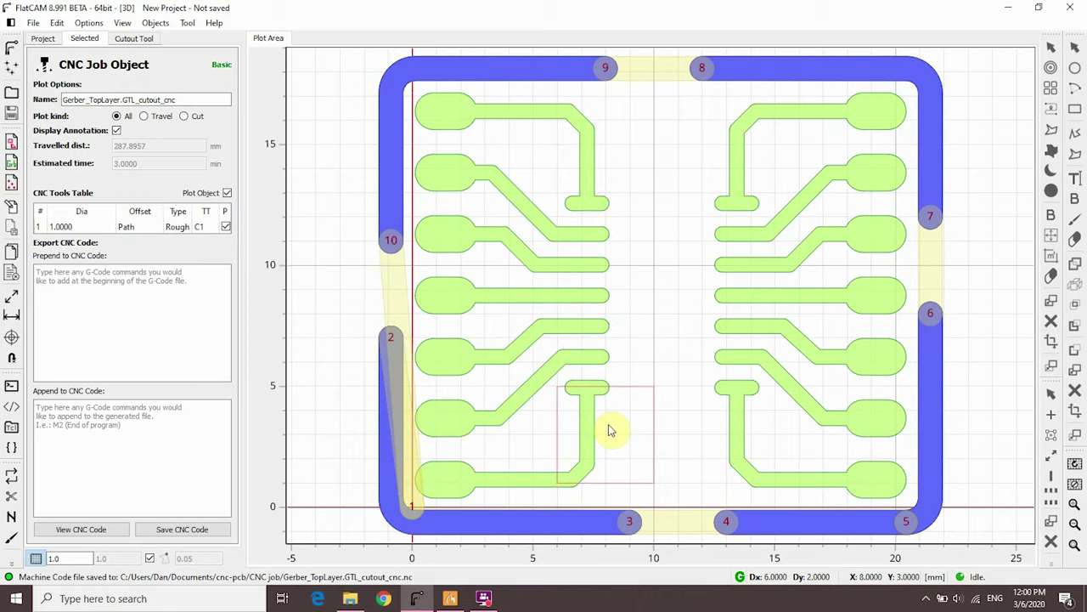
# - Bring the Candle window forward, showing the loaded pcb_1.nc program and its toolpath
pyautogui.click(450, 600)
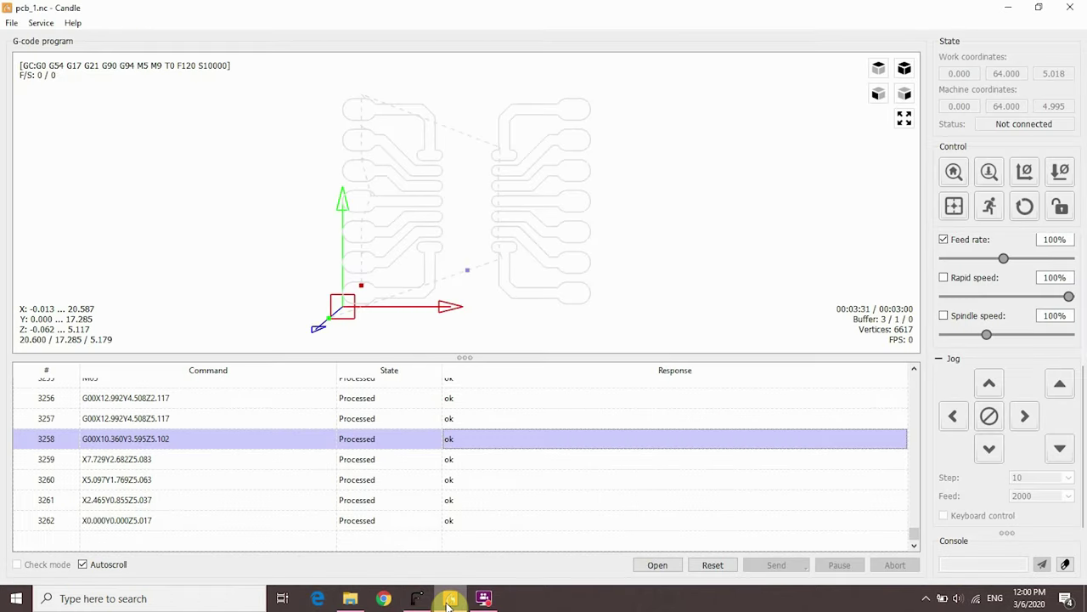